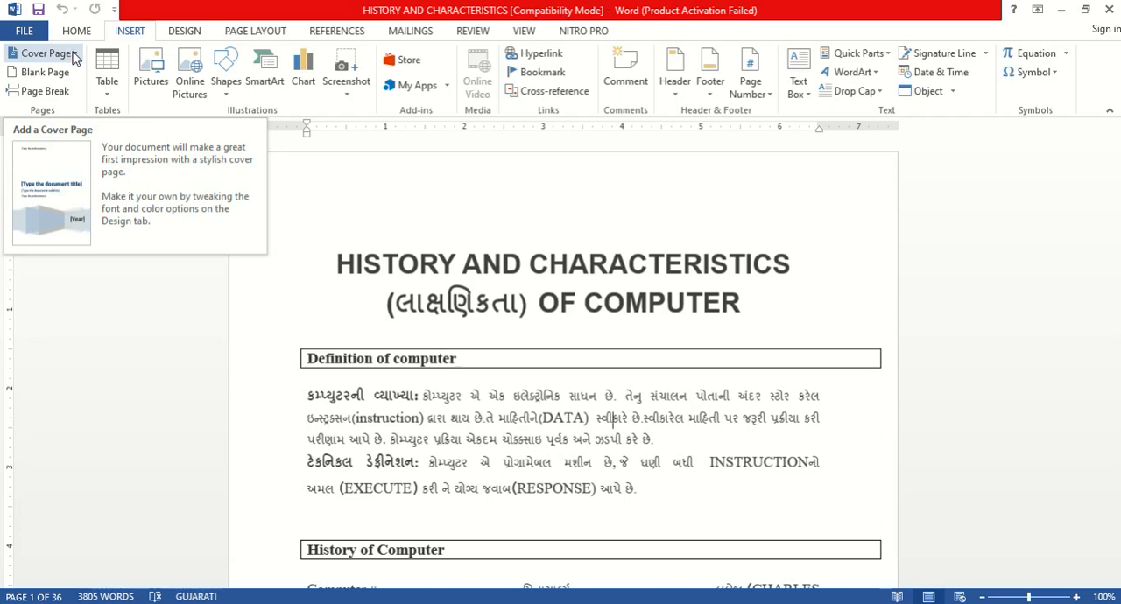
Step: Insert the built-in Facet cover page at the front of the document
left_click(71, 54)
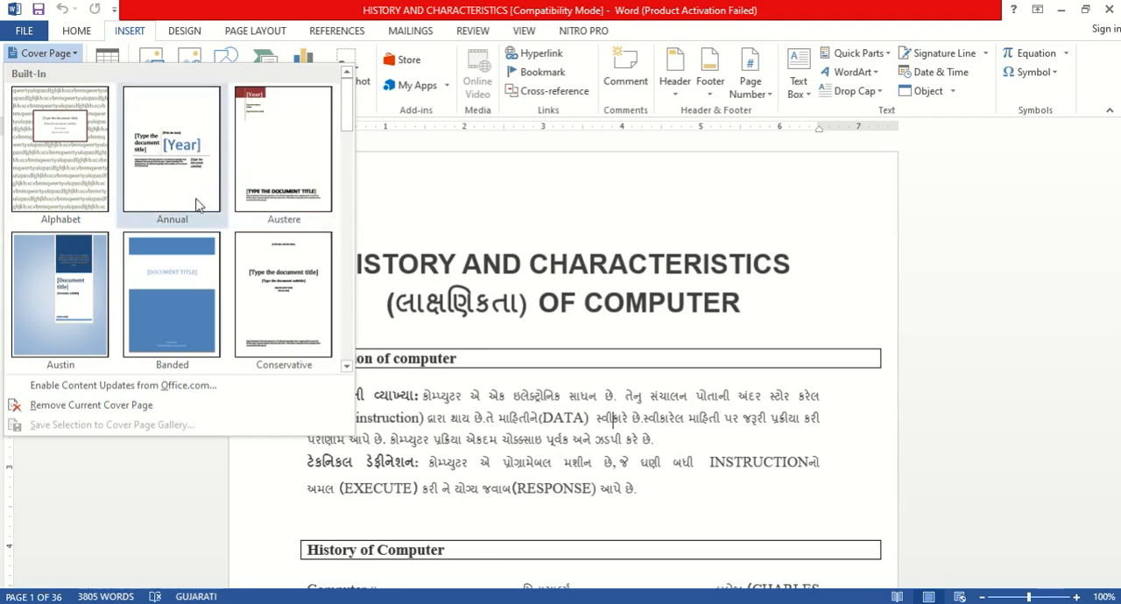
left_click_drag(347, 108, 364, 224)
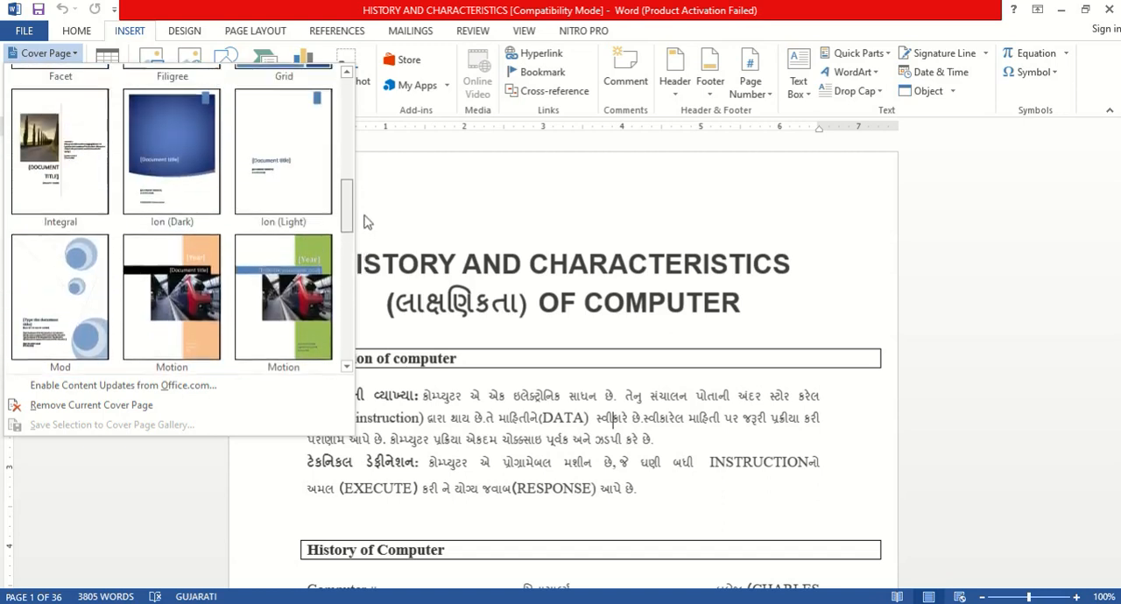
left_click(363, 200)
left_click(363, 191)
left_click(45, 52)
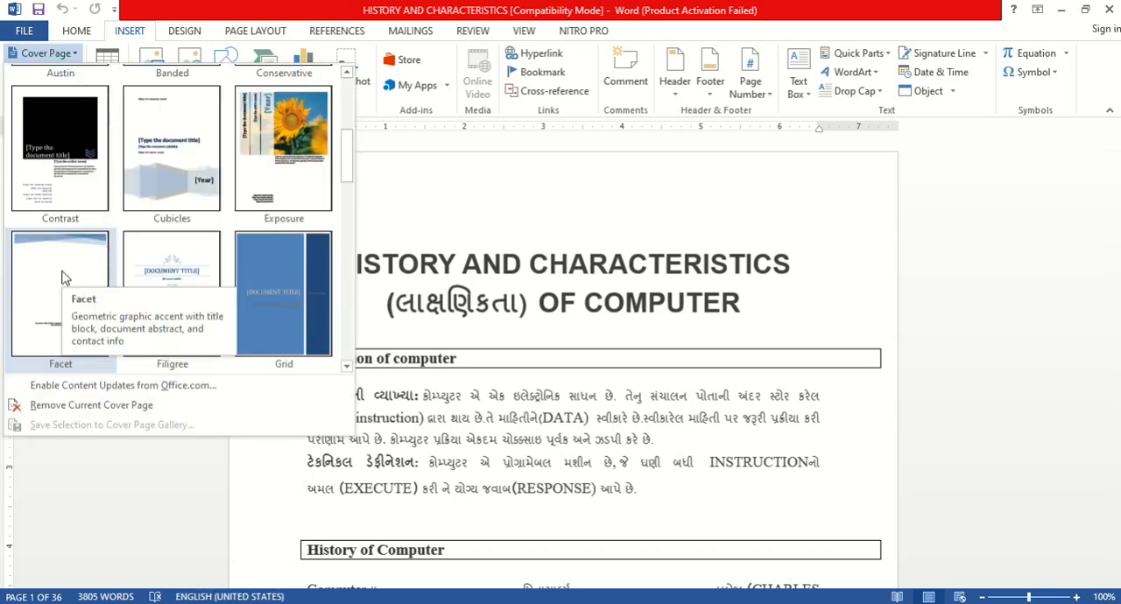
left_click(61, 277)
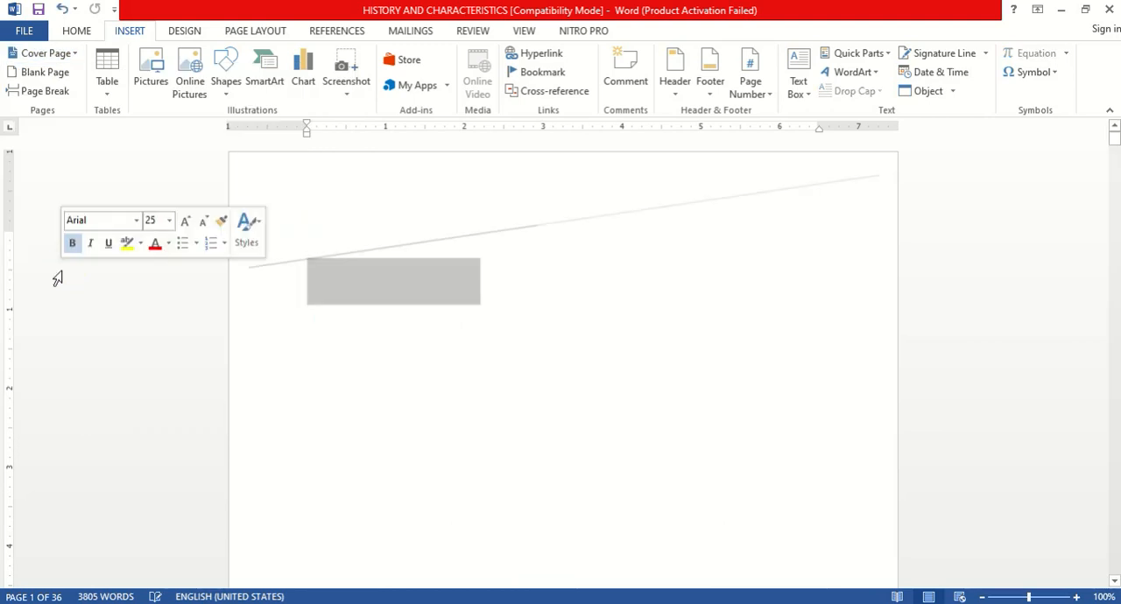
Step: Examine the cover page's layout and its title, subtitle and abstract placeholders
scroll(718, 365, "down", 5)
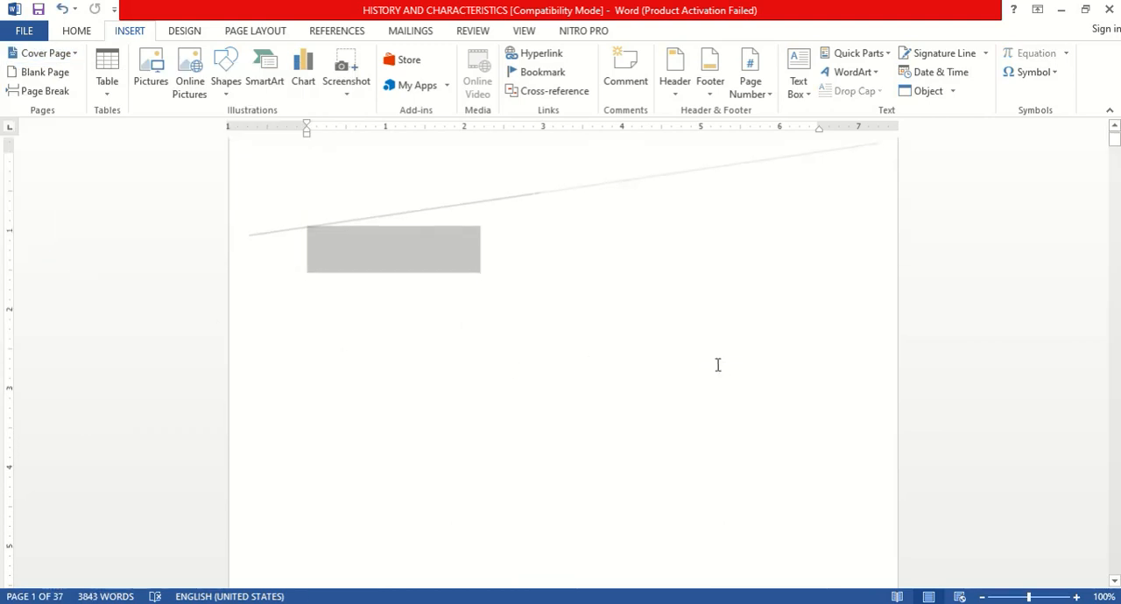
scroll(715, 368, "down", 3)
scroll(714, 368, "up", 3)
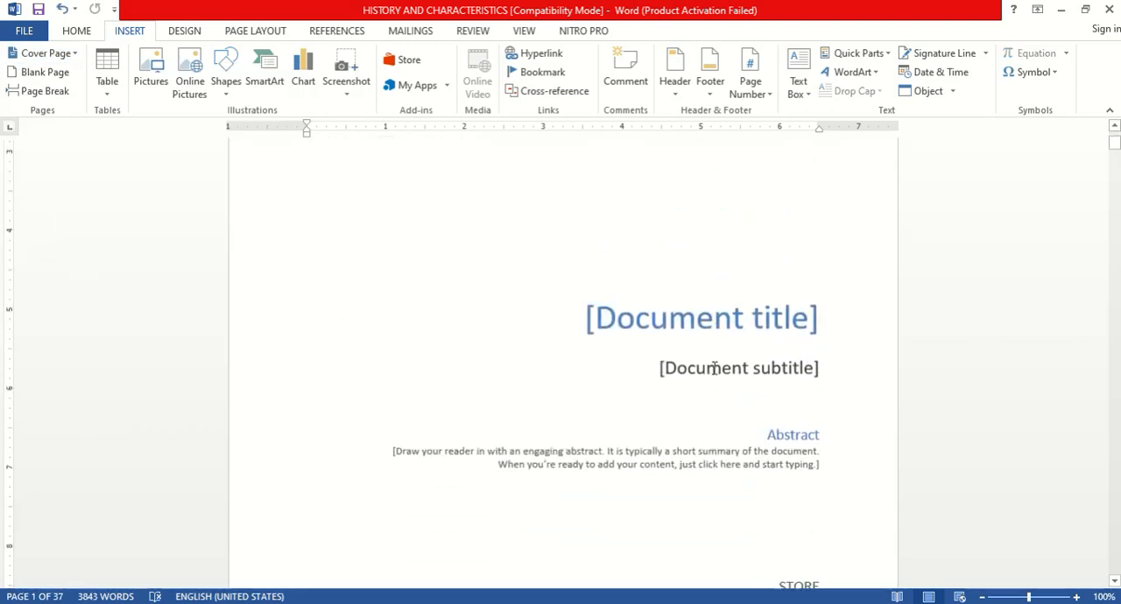
scroll(684, 291, "down", 1)
left_click(684, 293)
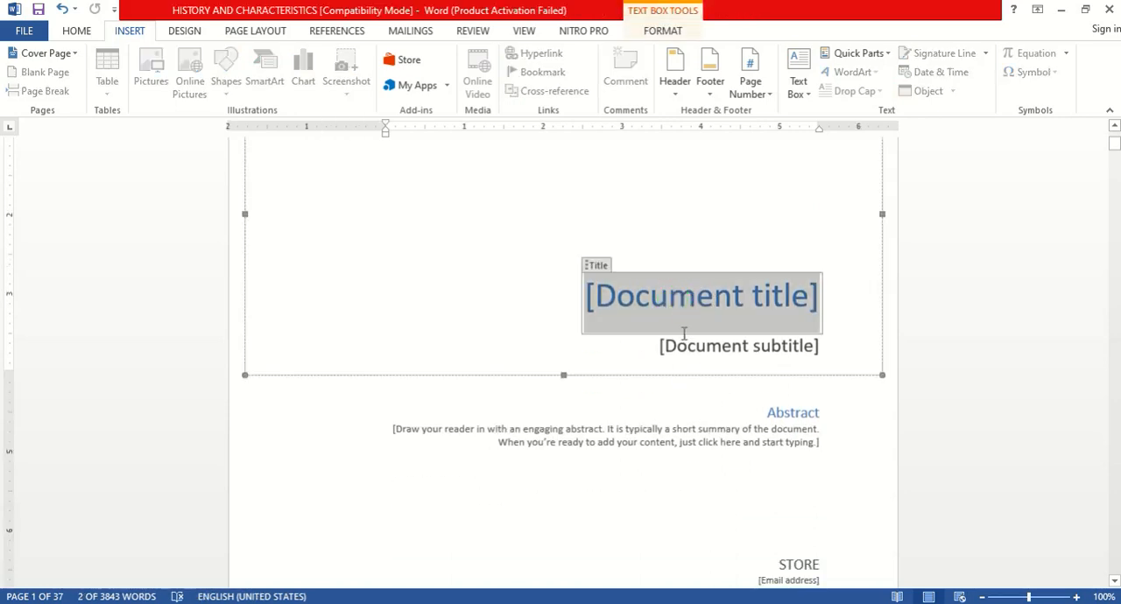
left_click(705, 359)
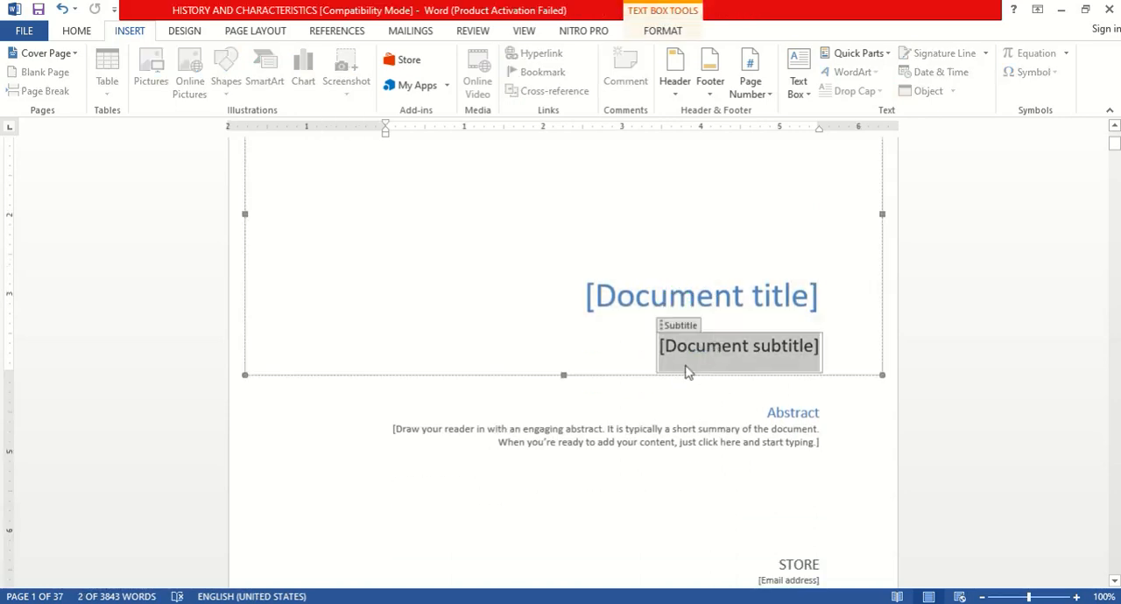
left_click(417, 427)
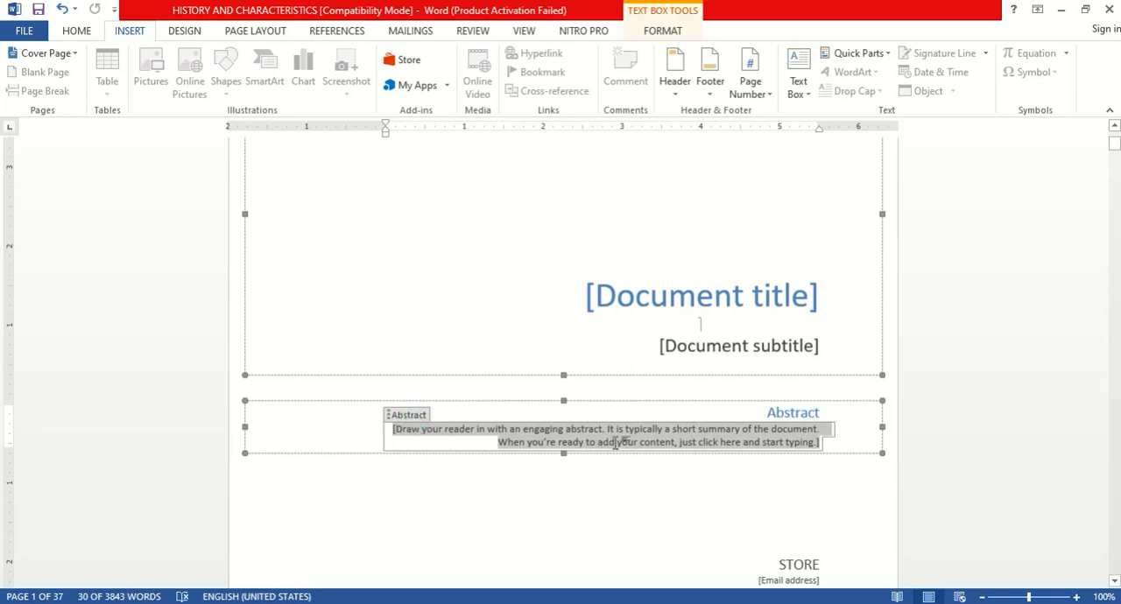
Step: Remove the current cover page from the document
scroll(626, 454, "down", 4)
scroll(526, 228, "up", 12)
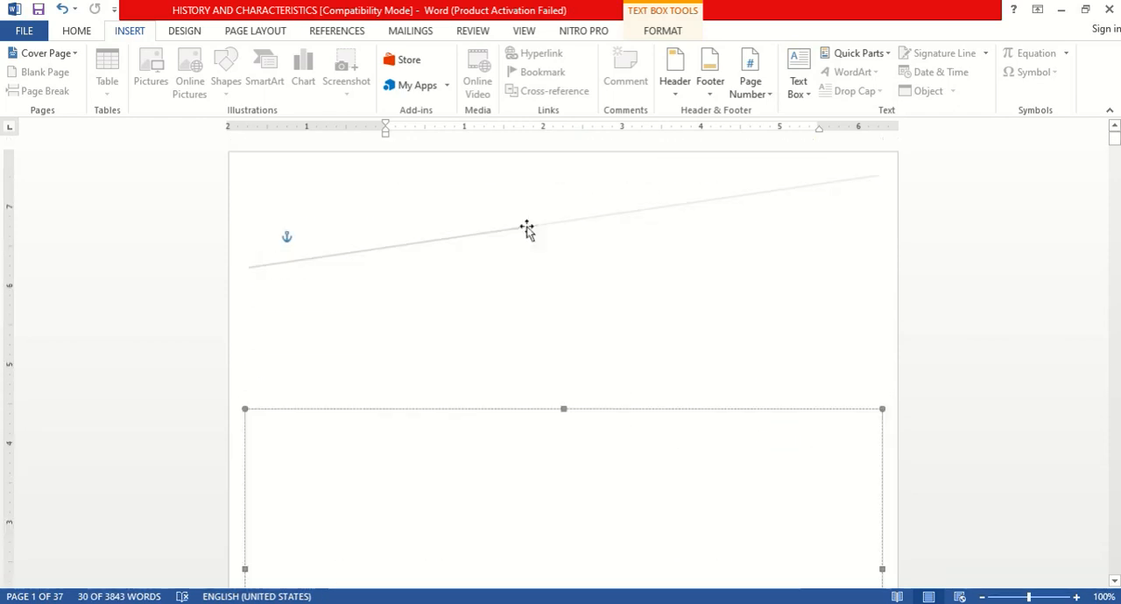
left_click(72, 54)
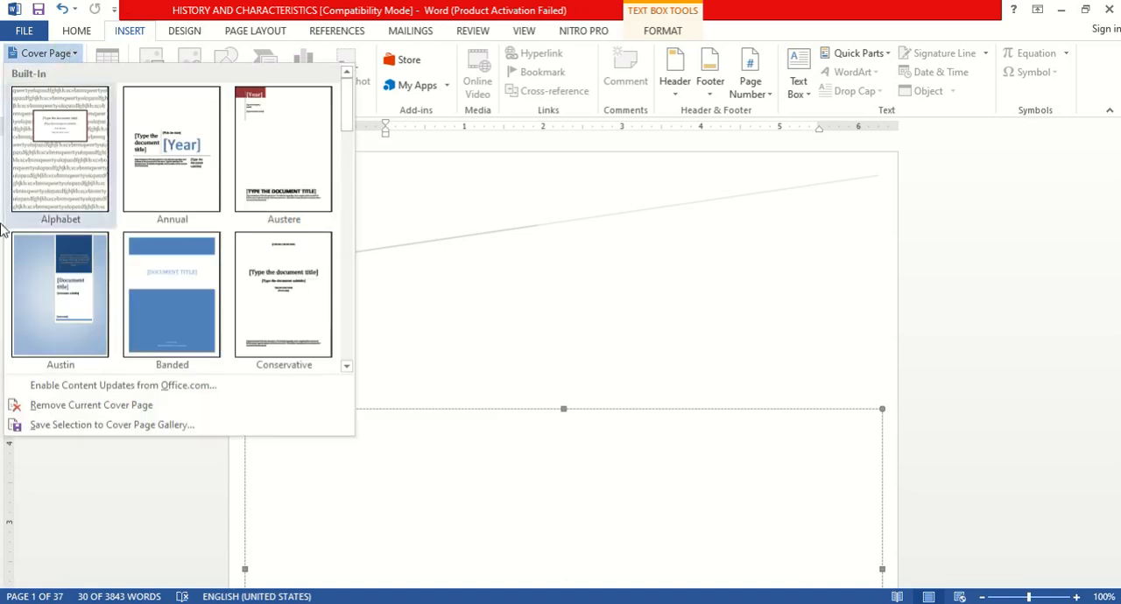
left_click(49, 407)
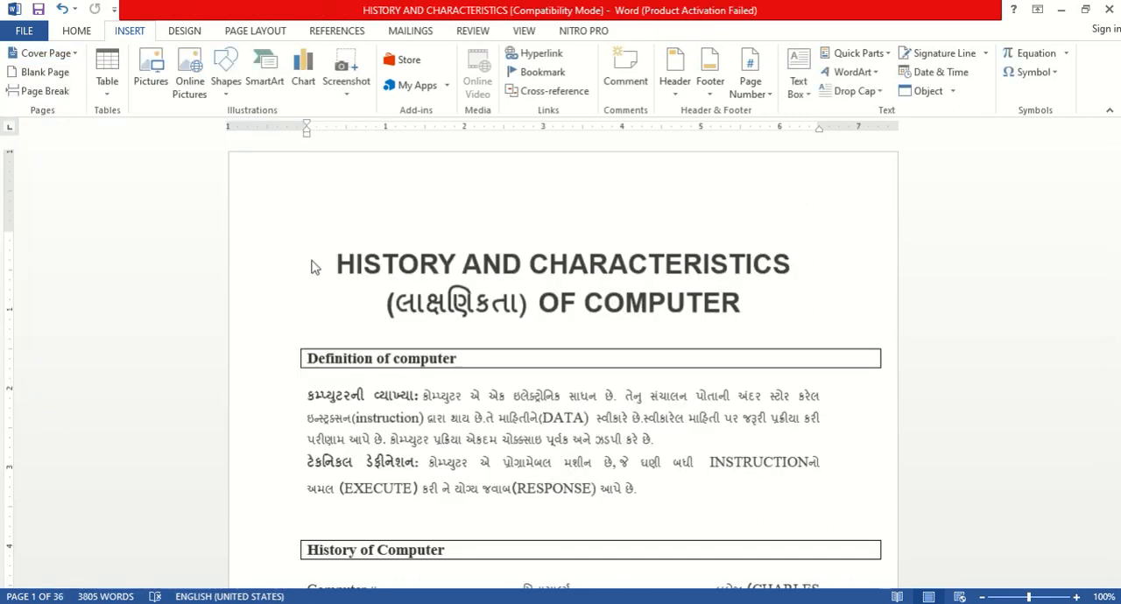
Step: Insert a blank page at the start of the document, and undo the insertion
left_click(36, 73)
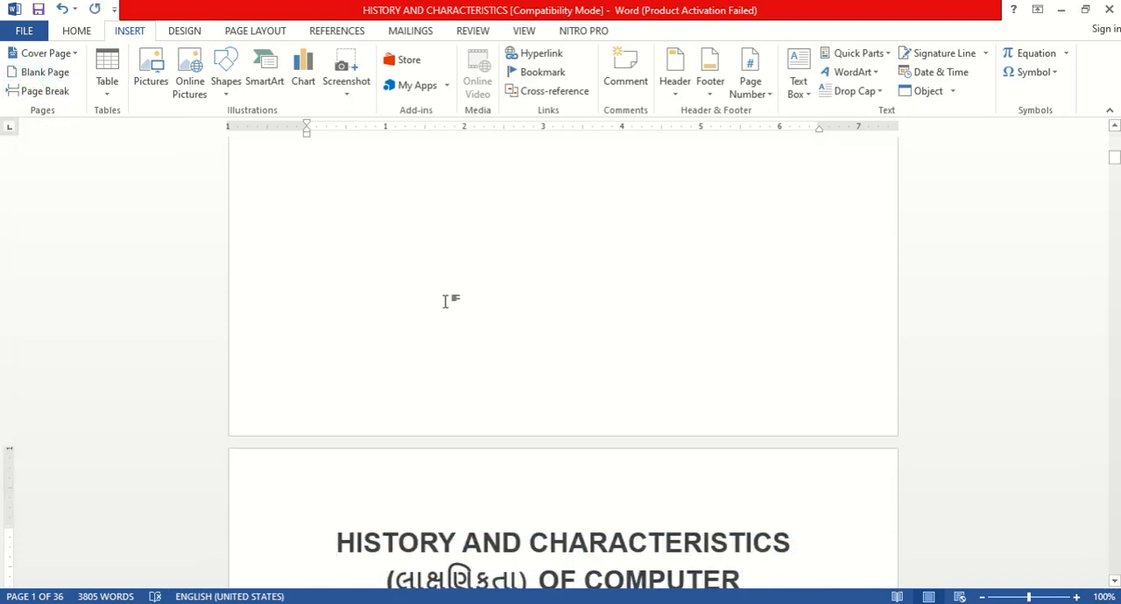
scroll(507, 287, "up", 10)
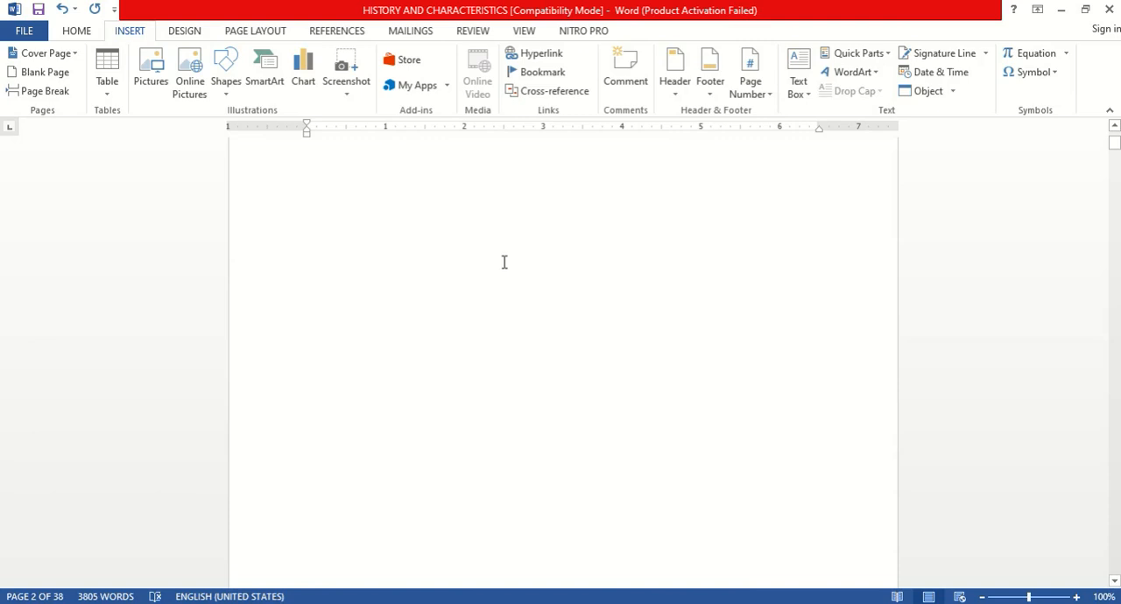
key("ctrl+z")
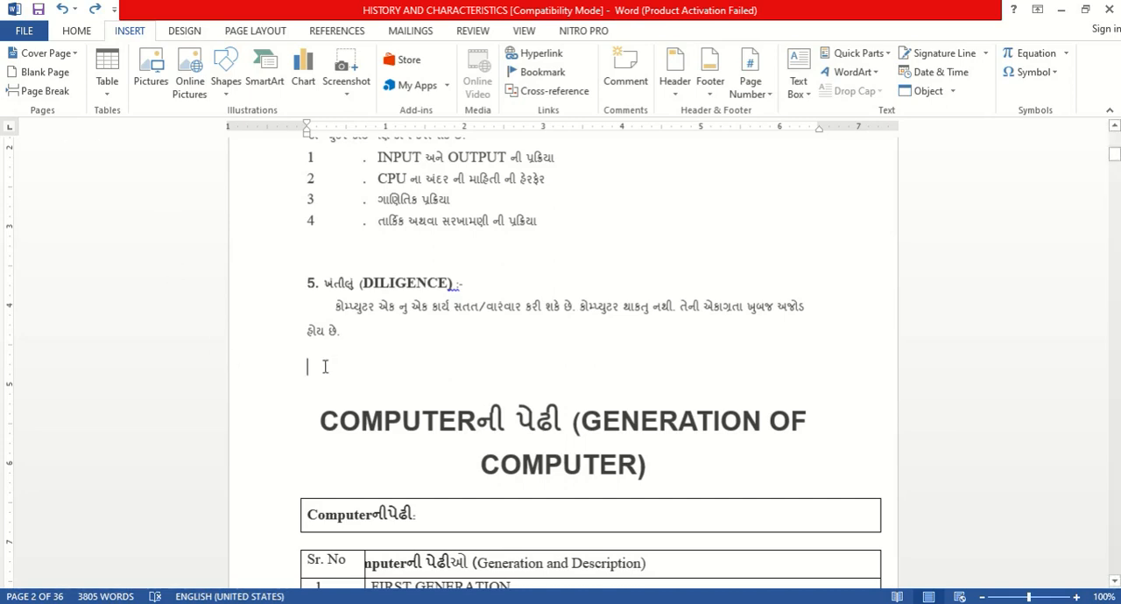
Step: Insert a page break before the "GENERATION OF COMPUTER" heading and review the pages on both sides of it
left_click(59, 98)
scroll(530, 440, "down", 6)
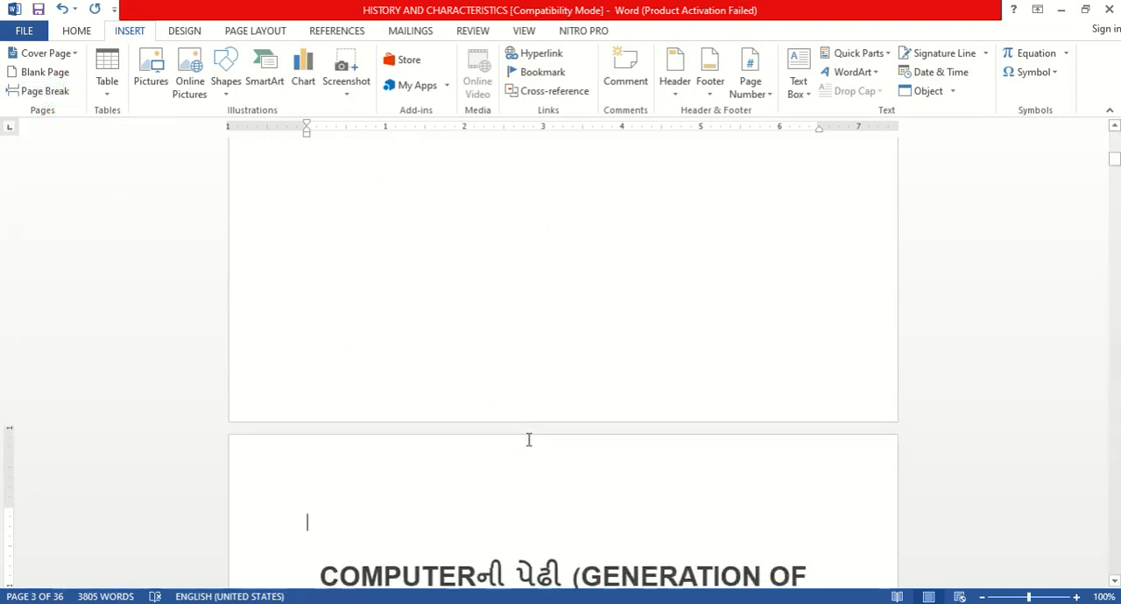
scroll(619, 453, "up", 5)
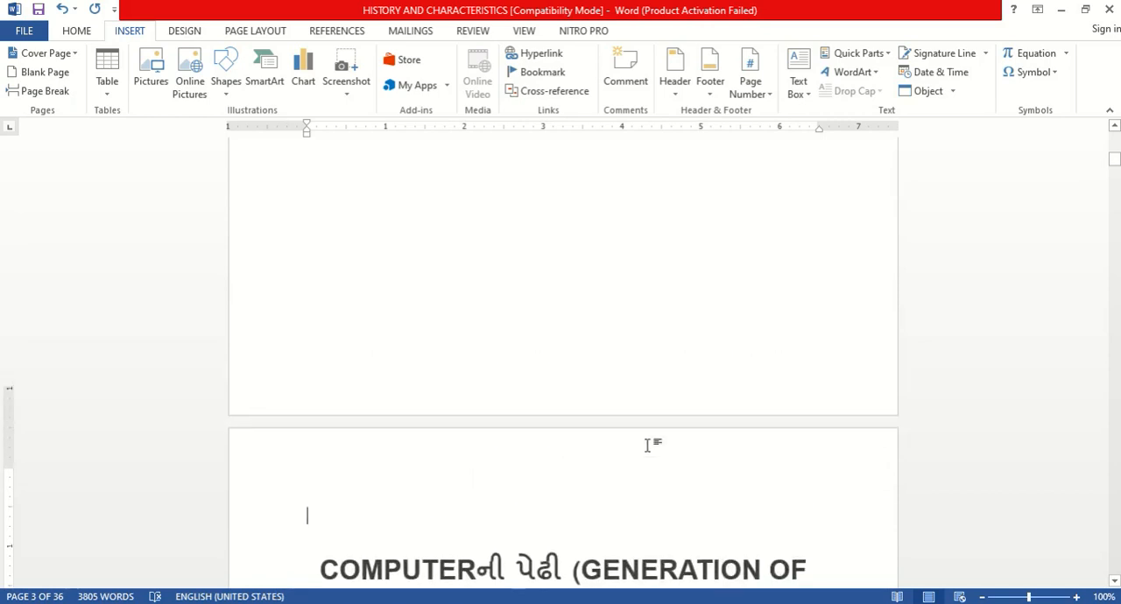
scroll(645, 443, "down", 3)
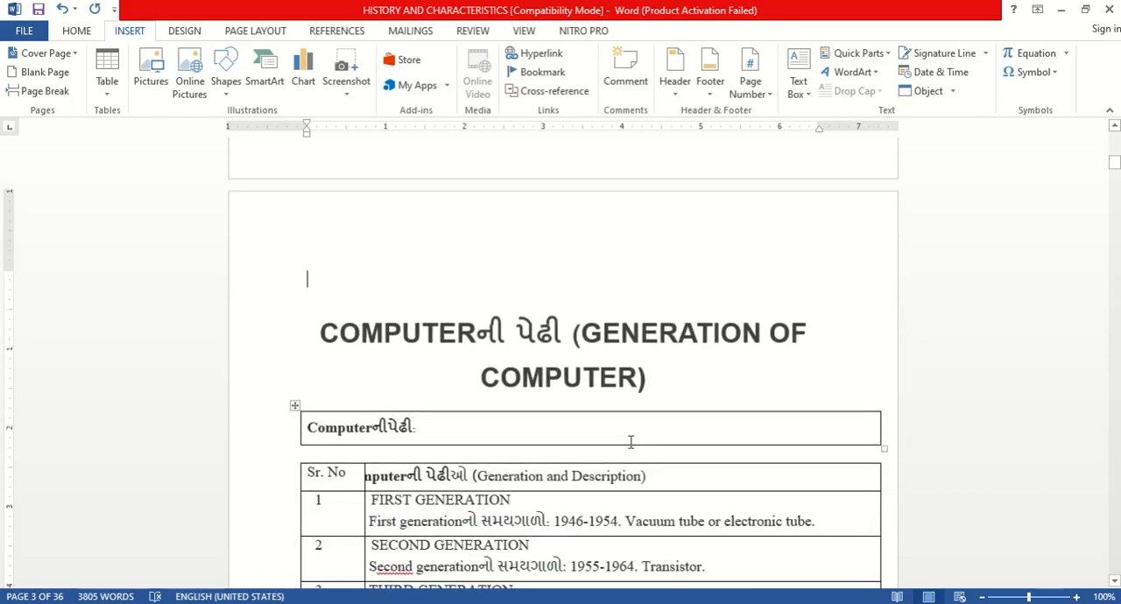
scroll(630, 442, "down", 3)
scroll(616, 450, "up", 6)
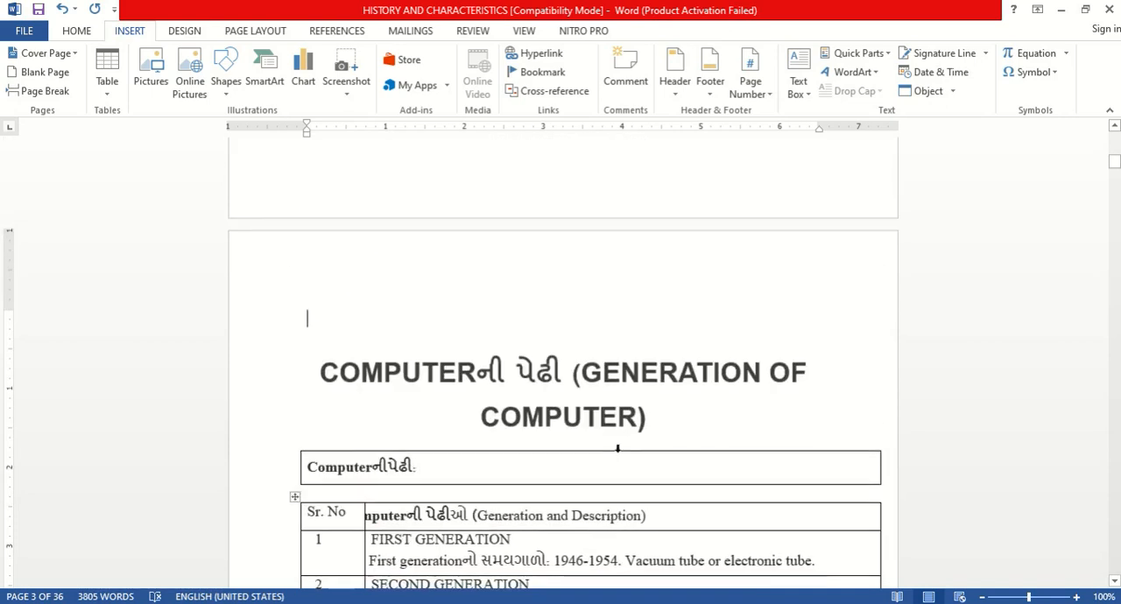
scroll(616, 449, "up", 5)
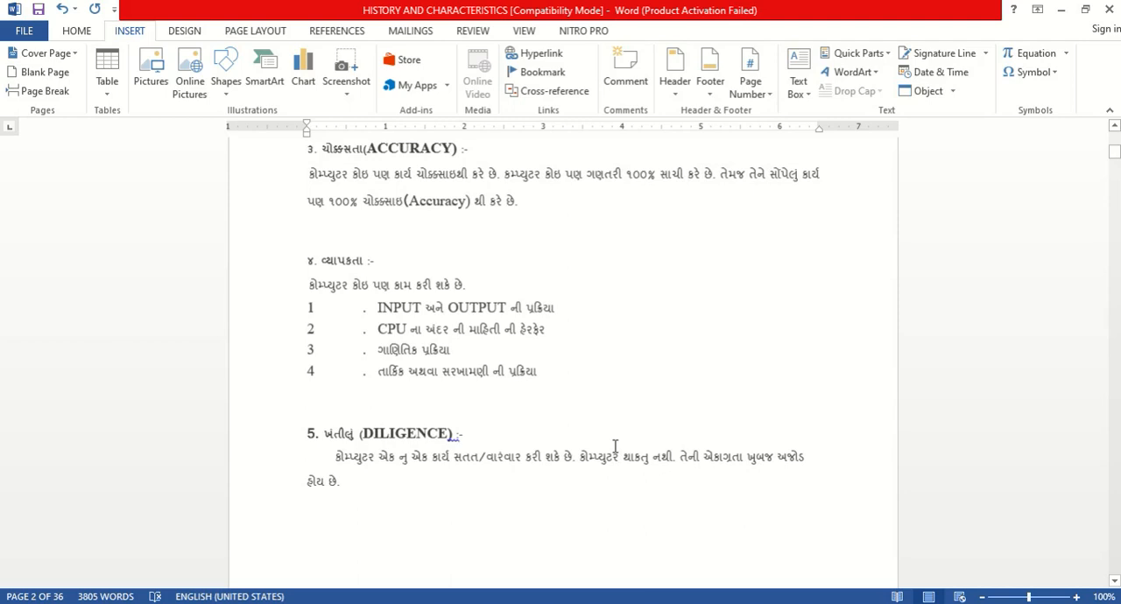
scroll(616, 444, "up", 3)
scroll(614, 442, "down", 5)
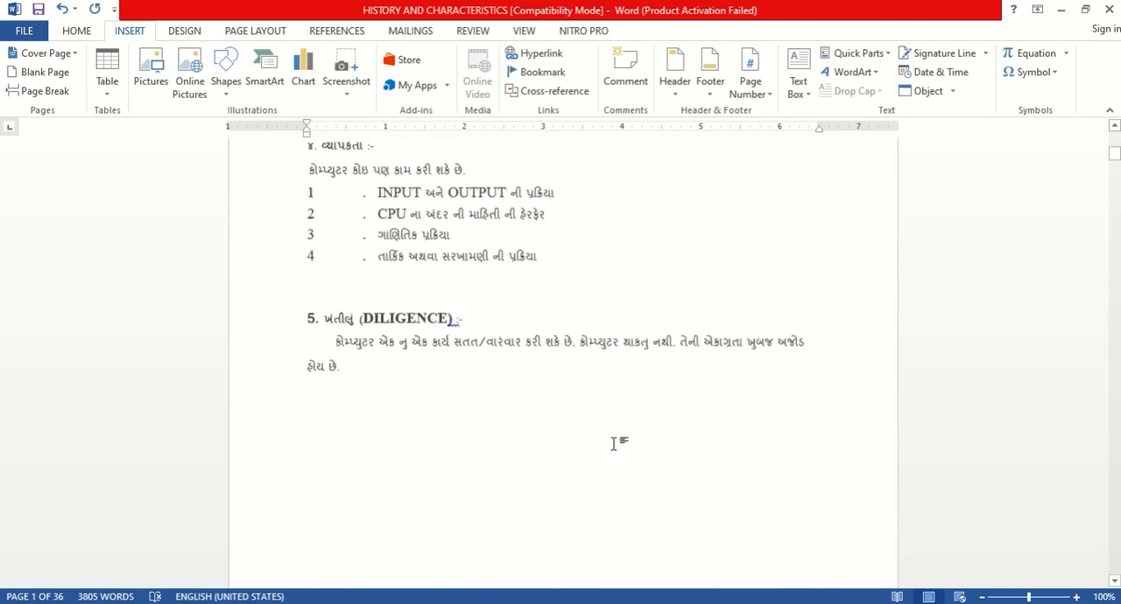
scroll(613, 442, "down", 5)
Step: Create a new blank document and insert a 3x3 table in it
key("ctrl+n")
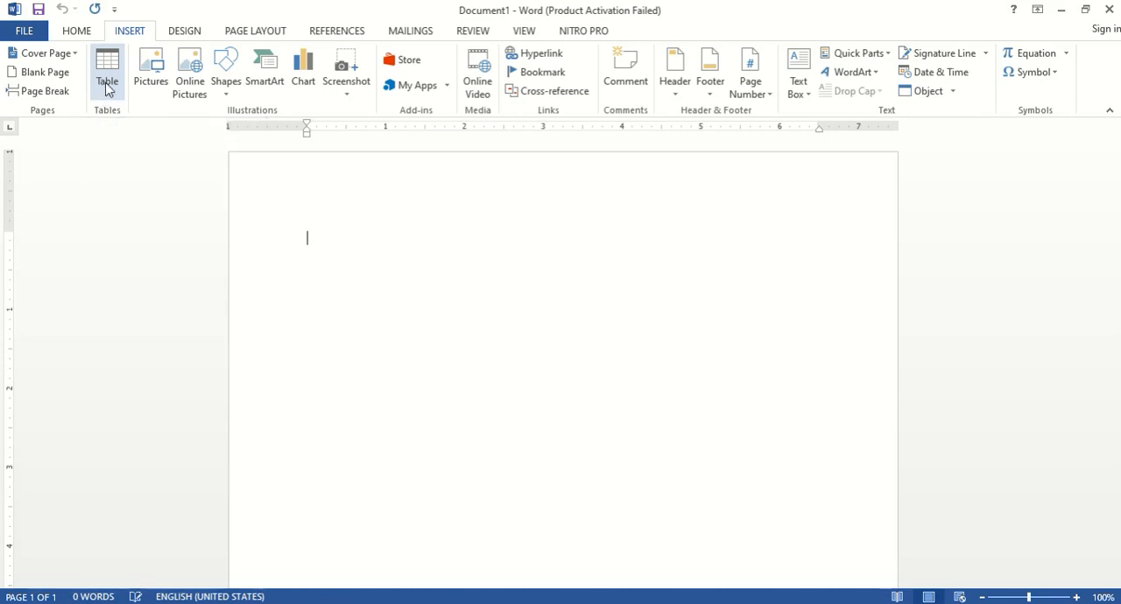
left_click(106, 87)
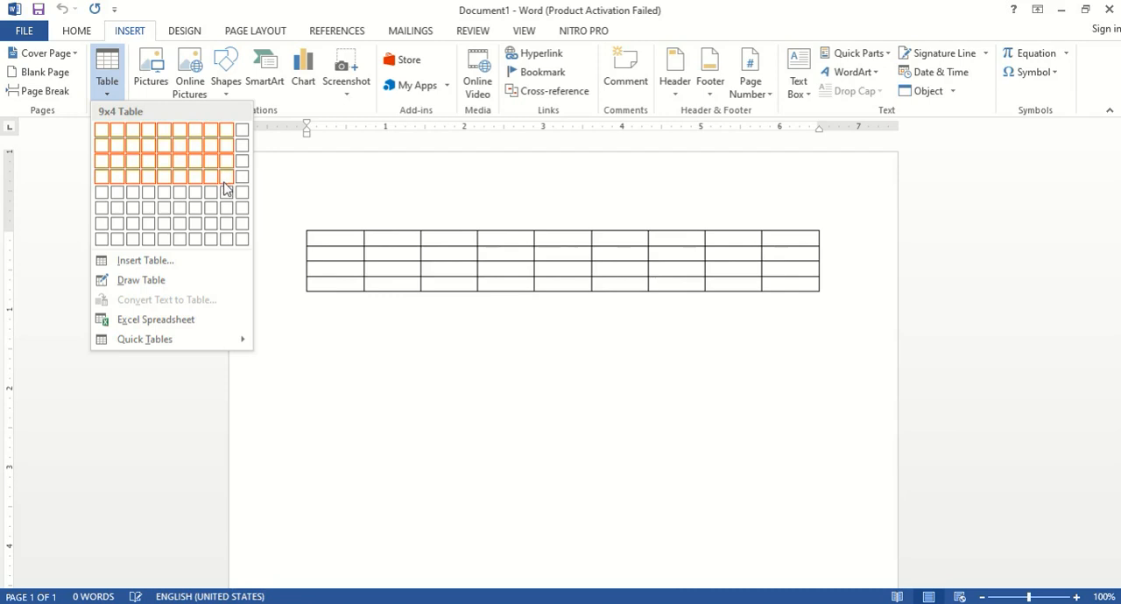
left_click(138, 163)
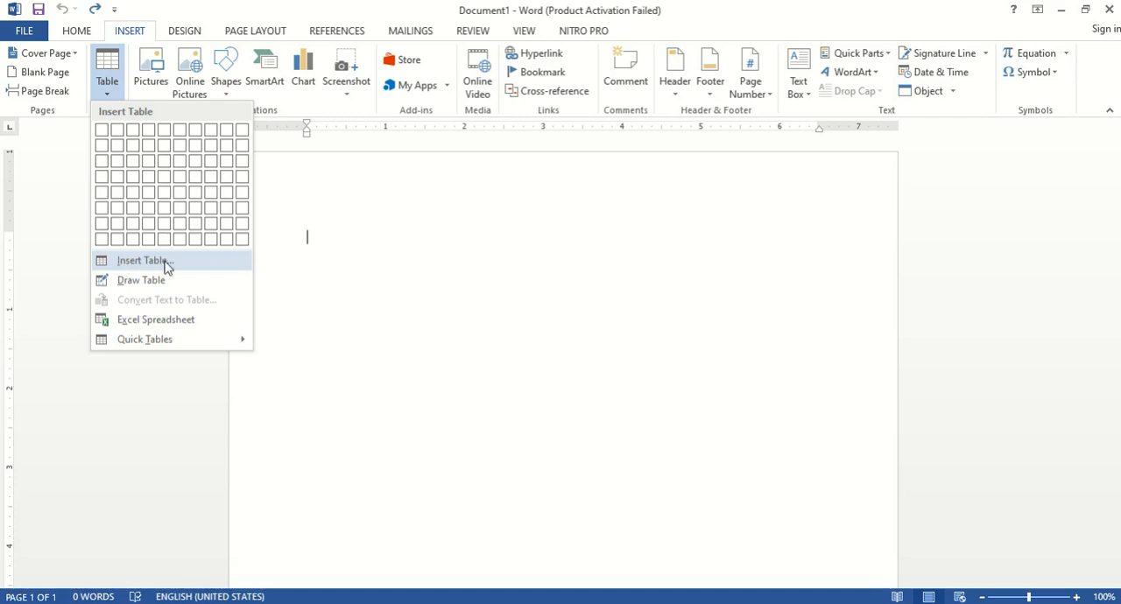
Step: Insert a table with 5 columns and 2 rows at automatic fixed column width, and undo the insertion
left_click(144, 260)
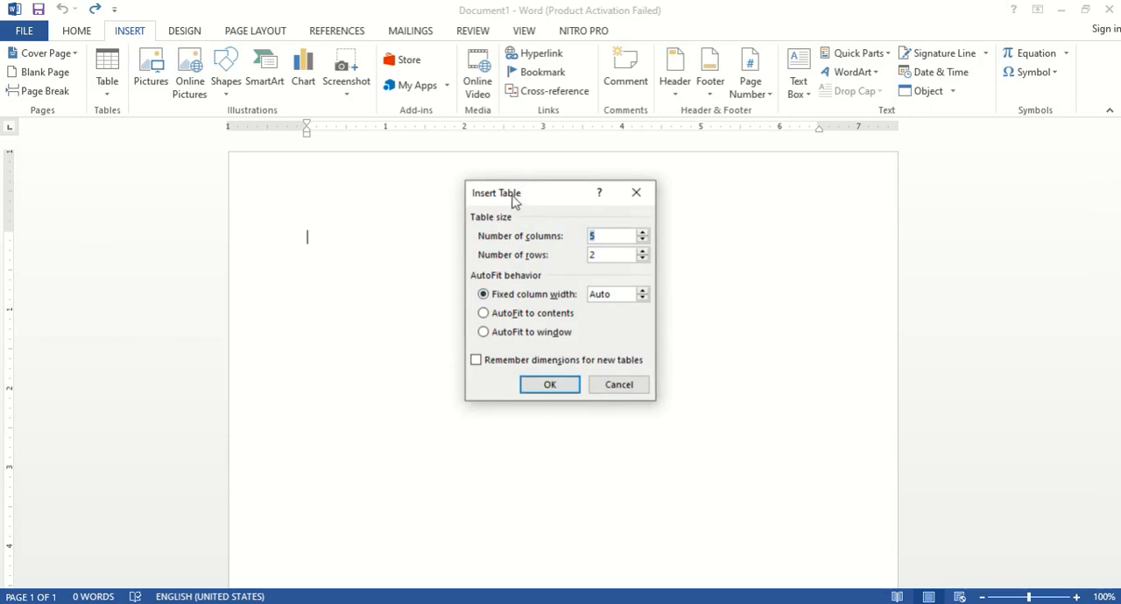
left_click_drag(514, 201, 454, 200)
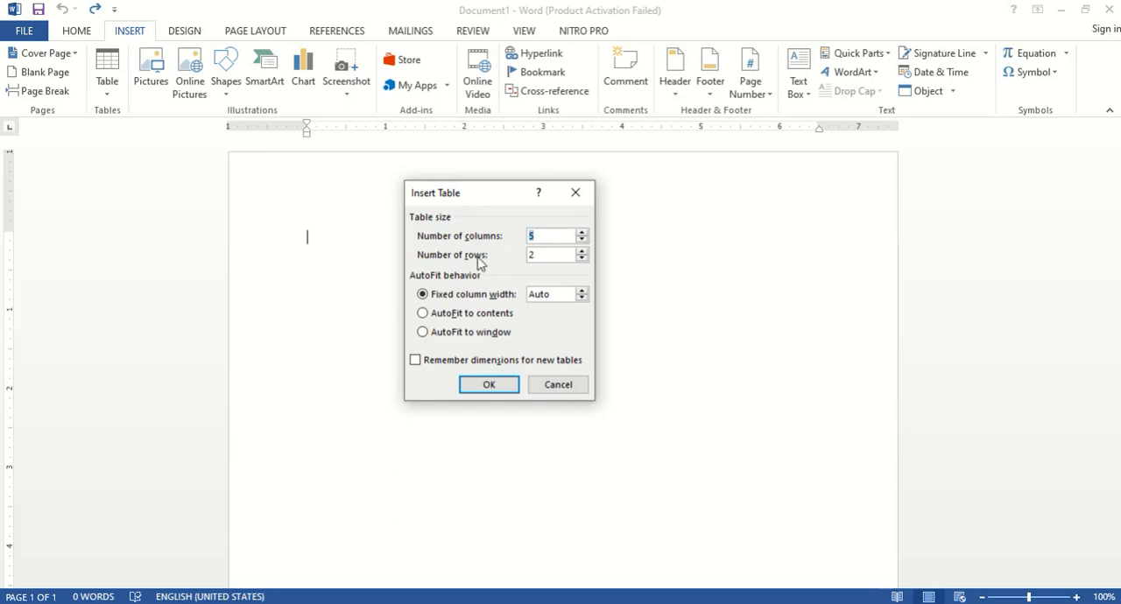
left_click(532, 253)
left_click(532, 233)
left_click(534, 255)
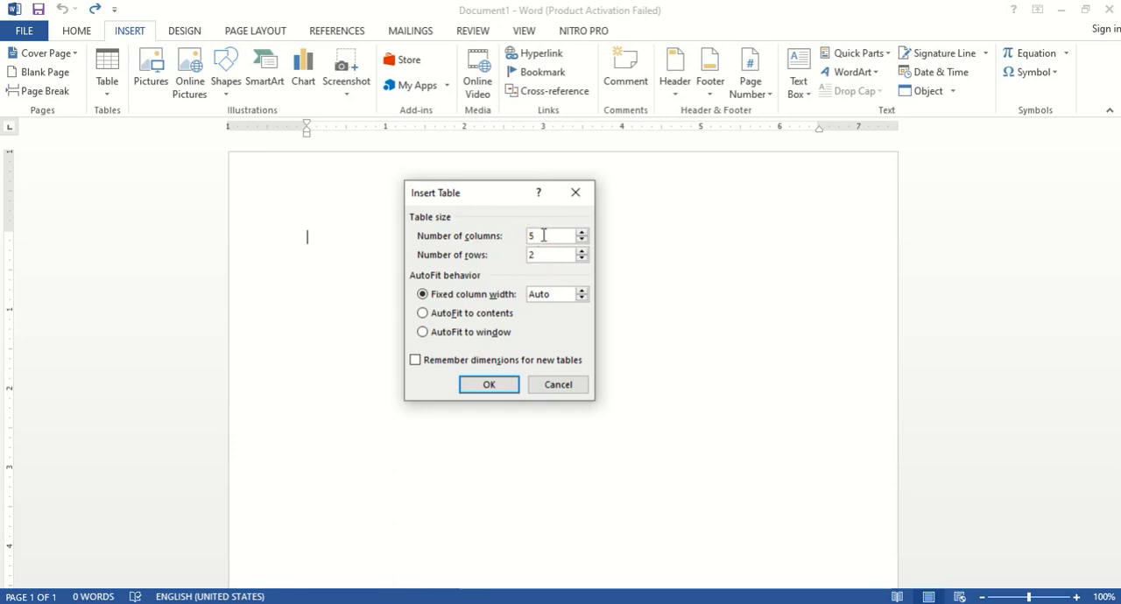
left_click(535, 236)
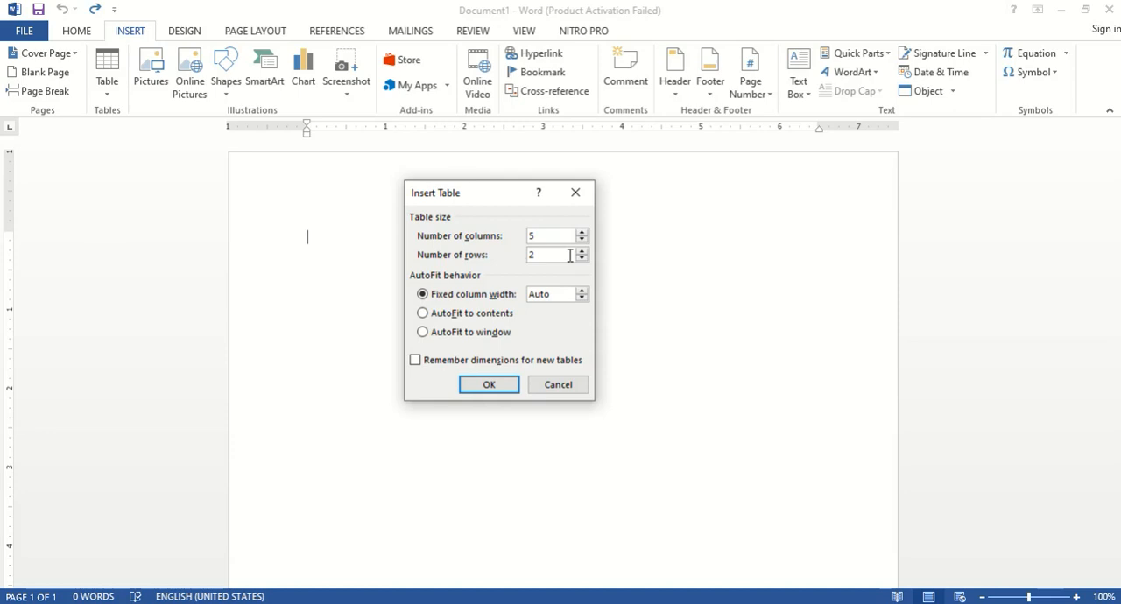
left_click(490, 385)
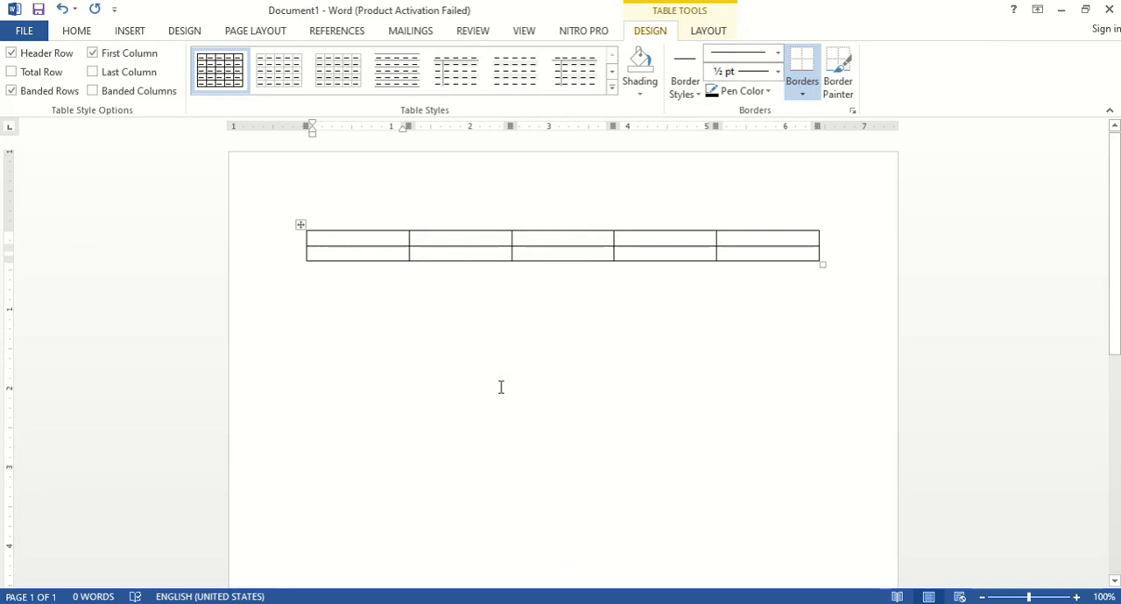
key("ctrl+z")
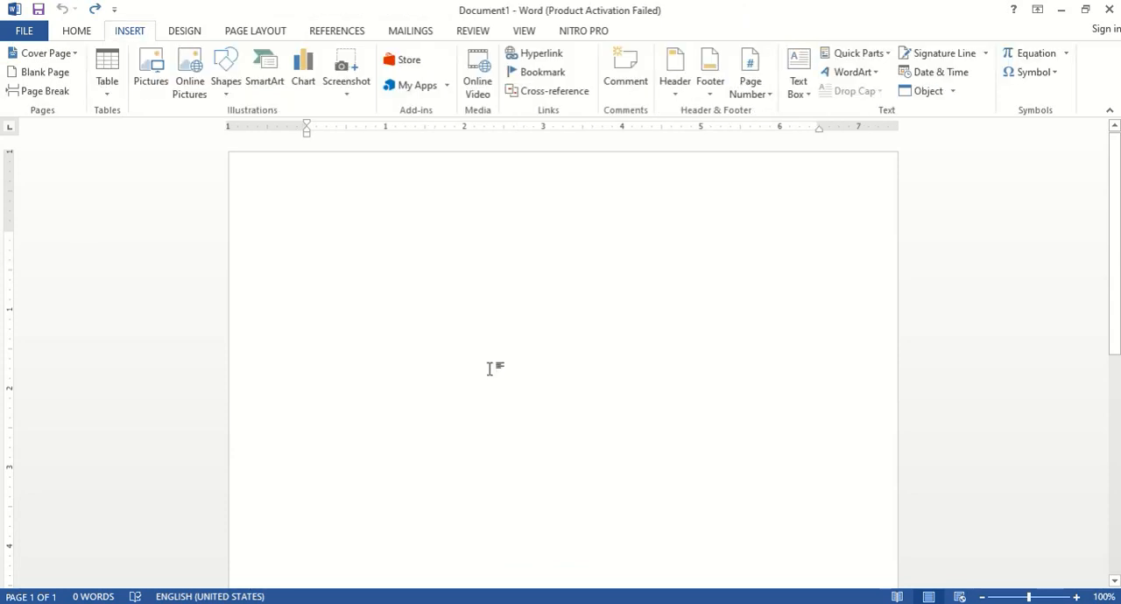
Step: Draw a table about 5.7 inches wide and 1.2 inches high, divided into three columns and three rows
left_click(107, 88)
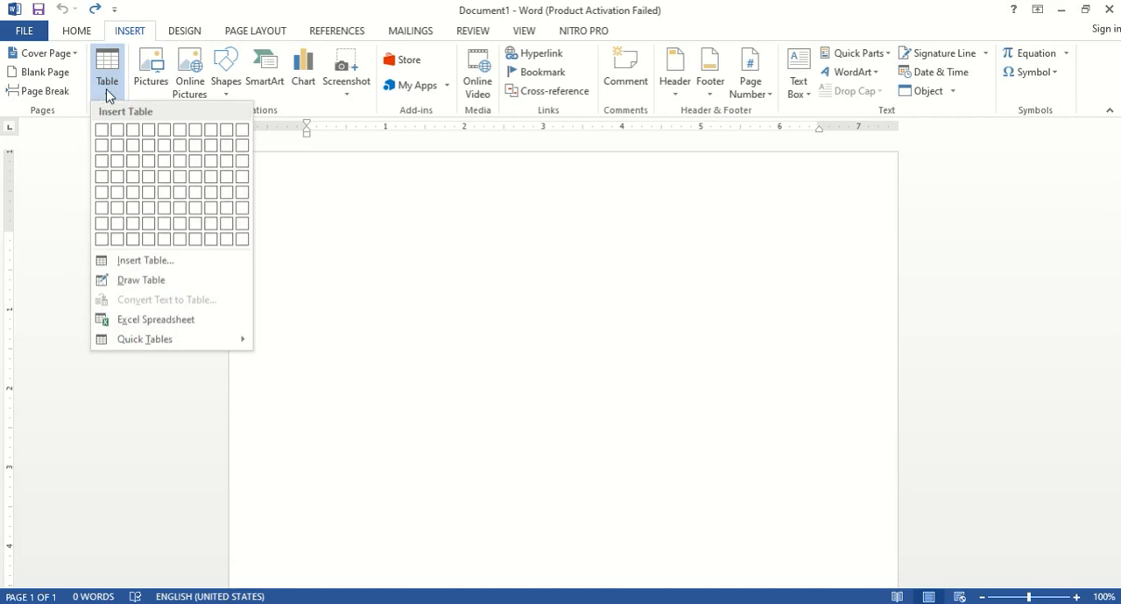
left_click(149, 280)
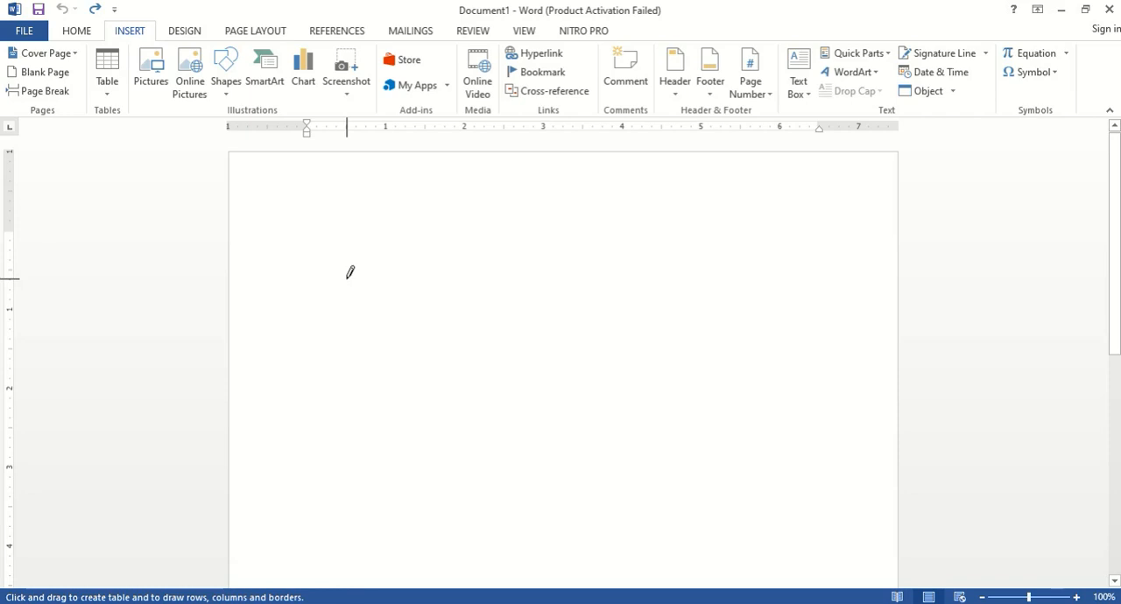
mouse_move(346, 279)
left_mouse_down()
mouse_move(790, 308)
mouse_move(797, 371)
left_mouse_up()
left_click_drag(506, 277, 508, 358)
left_click_drag(659, 275, 660, 350)
left_click_drag(344, 317, 788, 318)
left_click_drag(346, 348, 740, 343)
Step: Split the table's top middle cell with a vertical line and draw a diagonal across the top-right cell
left_click_drag(575, 274, 581, 311)
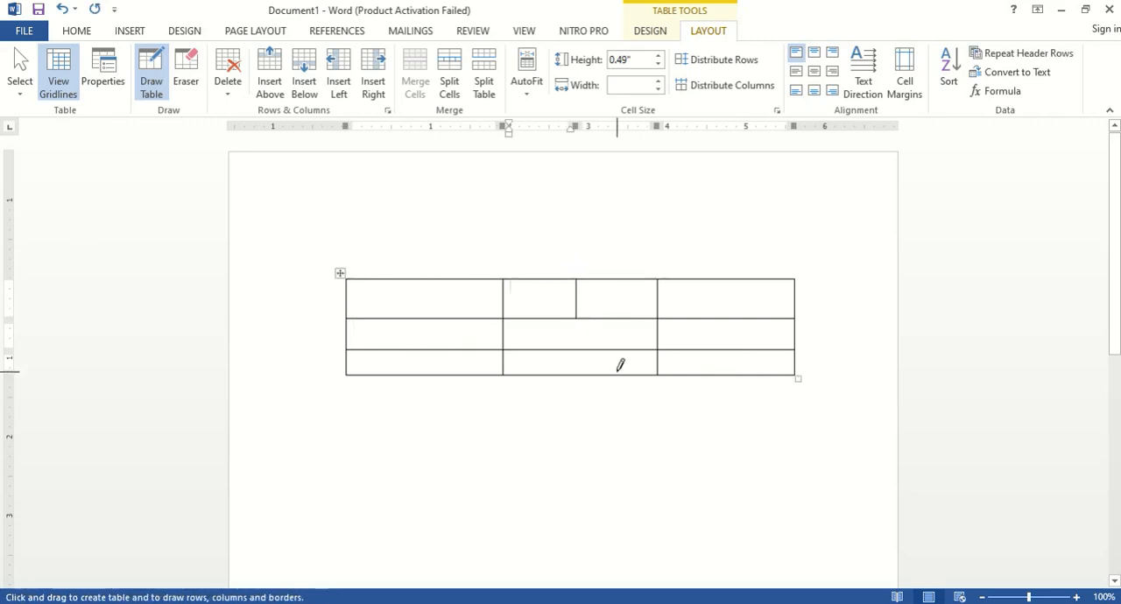
left_click(658, 318)
left_click(659, 318)
left_click_drag(760, 283, 793, 280)
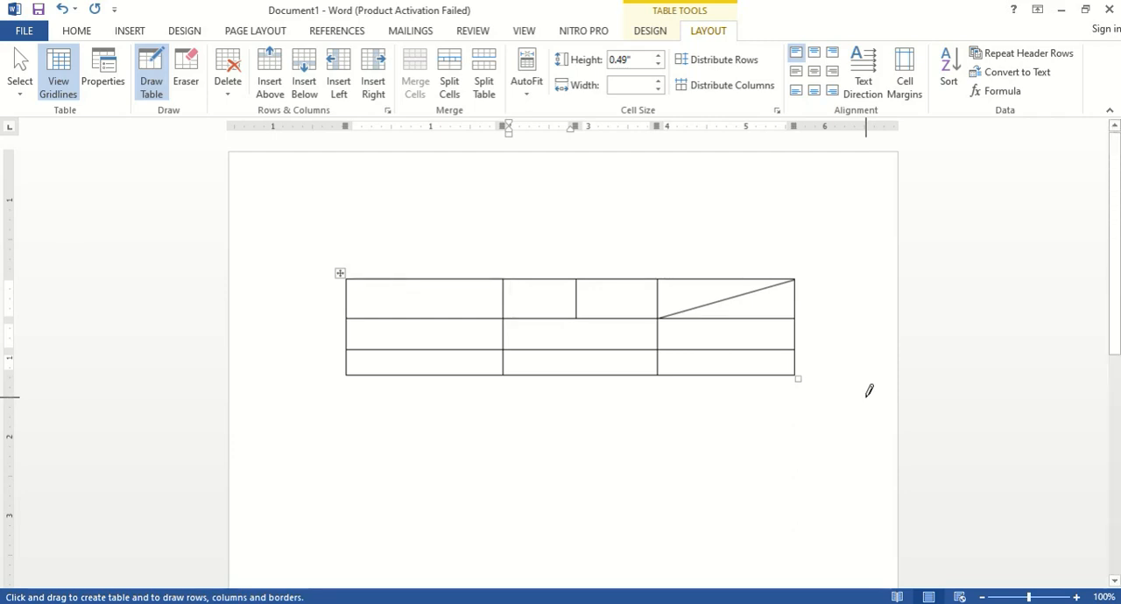
Step: Insert the built-in Calendar 2 quick table at the start of the blank page
left_click(96, 79)
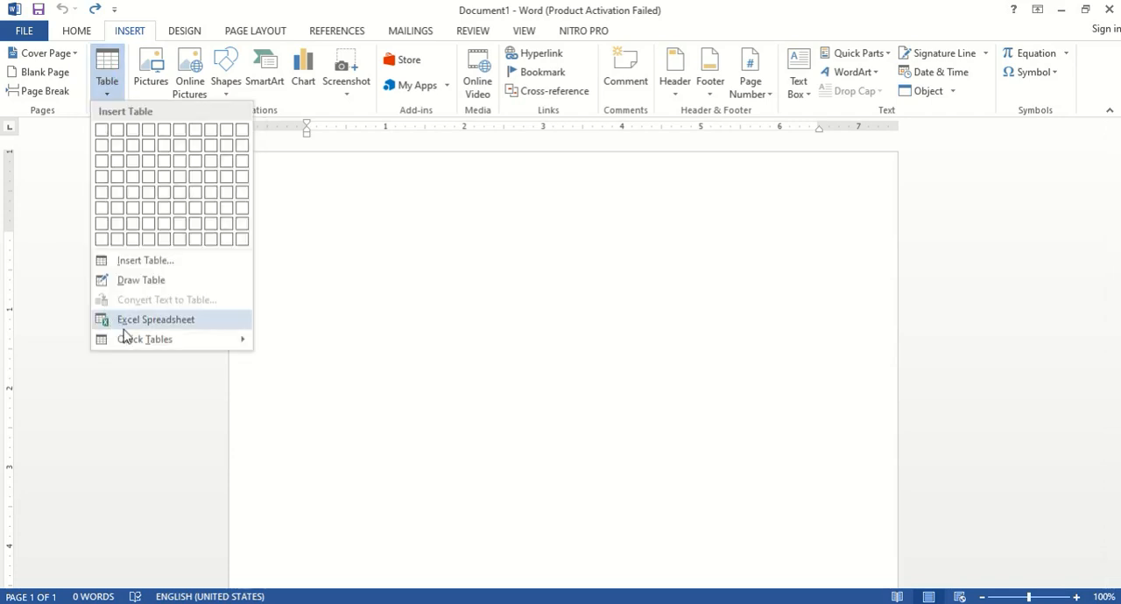
mouse_move(132, 337)
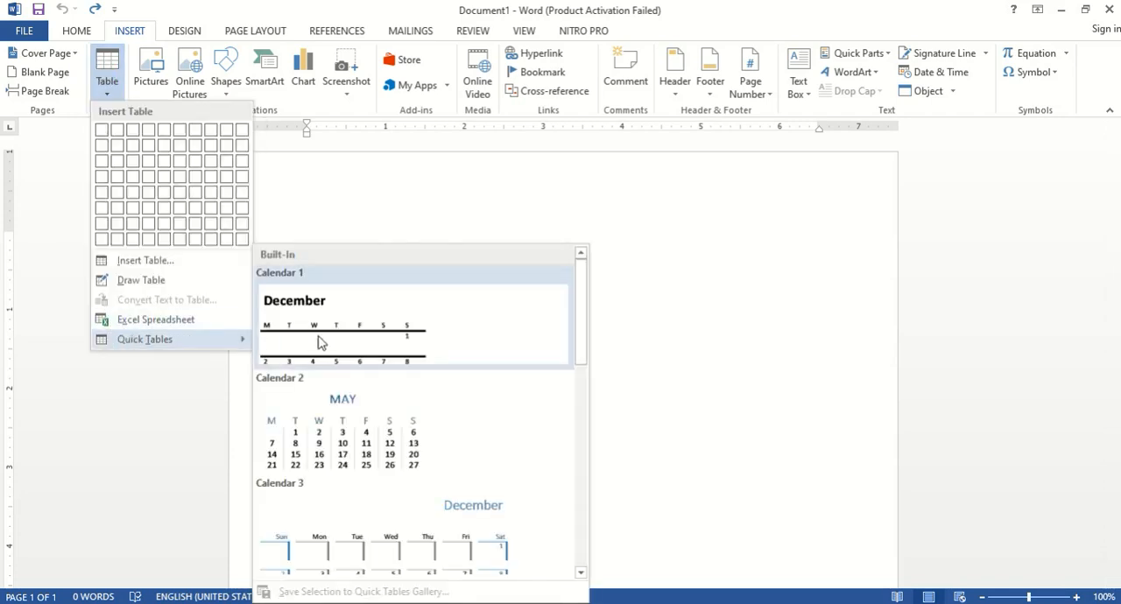
scroll(337, 381, "down", 3)
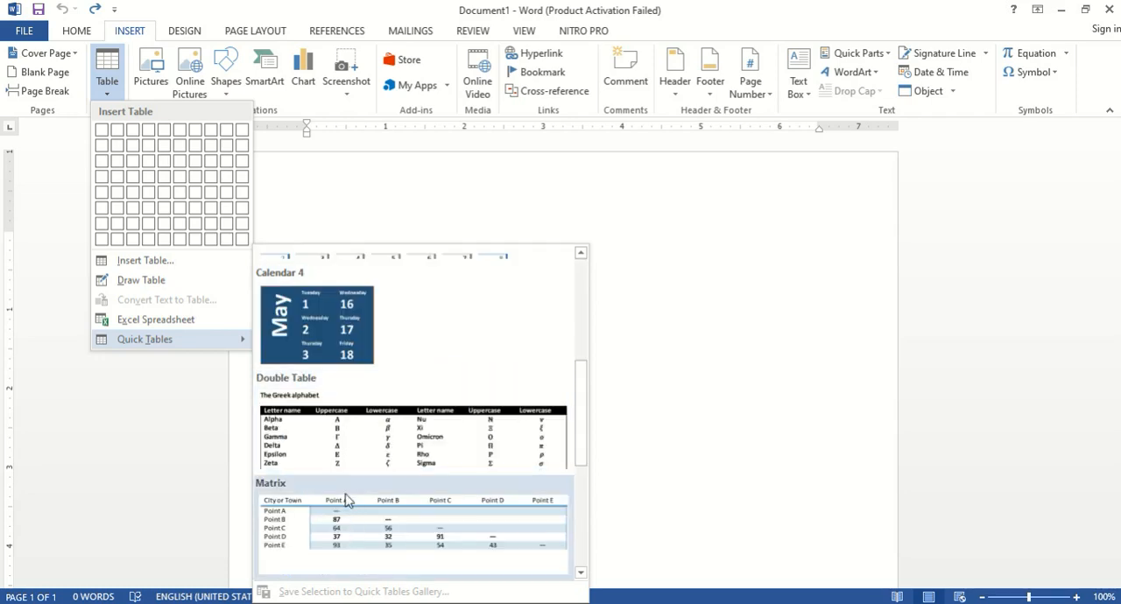
scroll(331, 390, "up", 3)
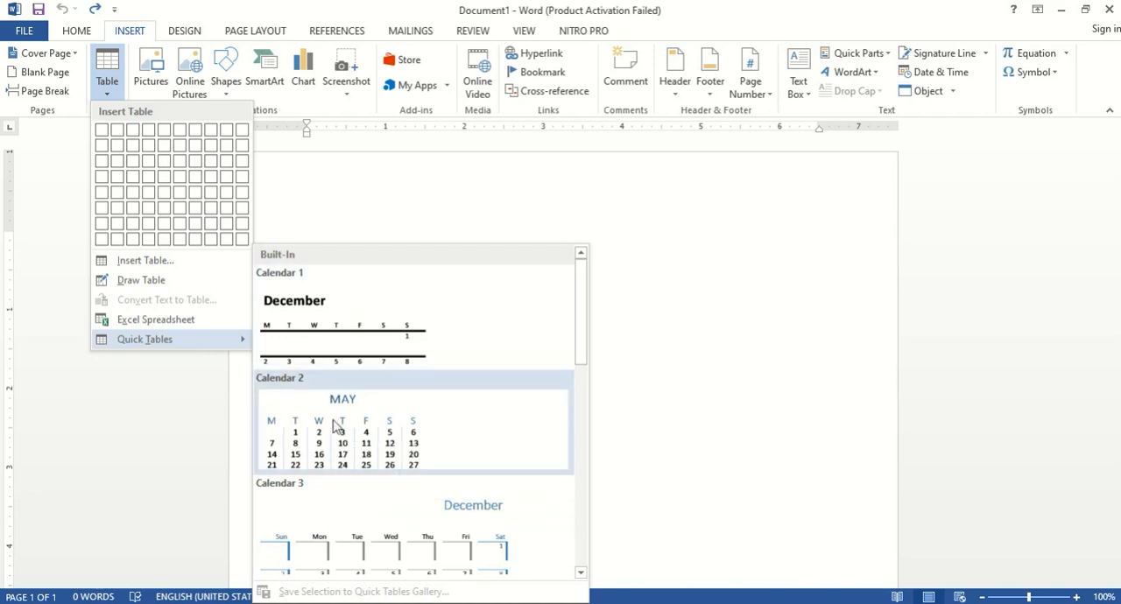
left_click(345, 442)
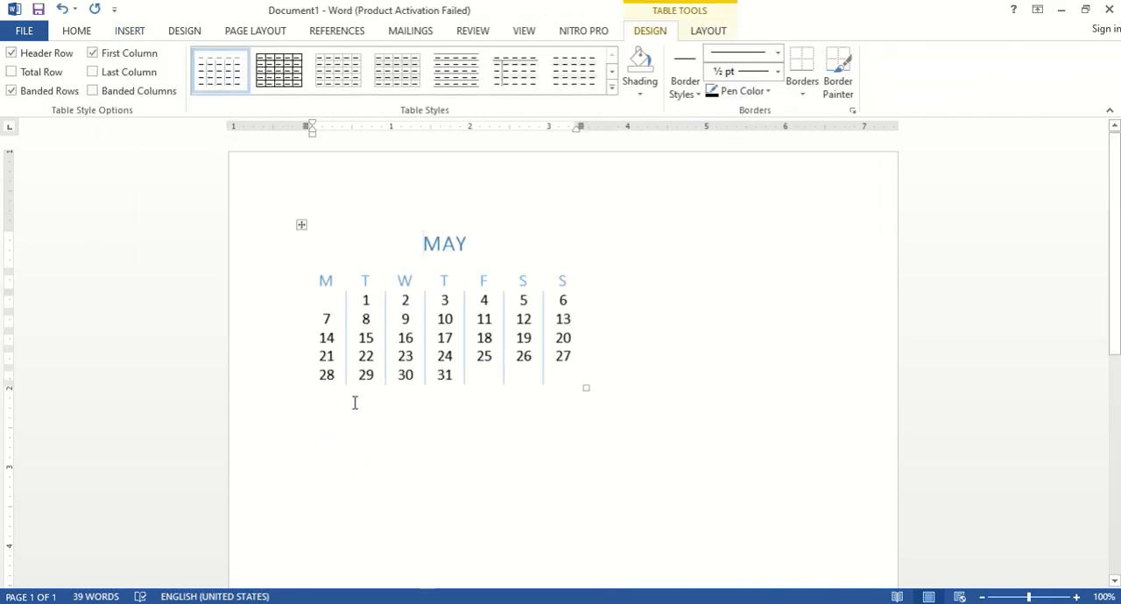
Step: Try the black and gold Grid Table 4 styles on the May calendar table and settle on the orange one
left_click(432, 375)
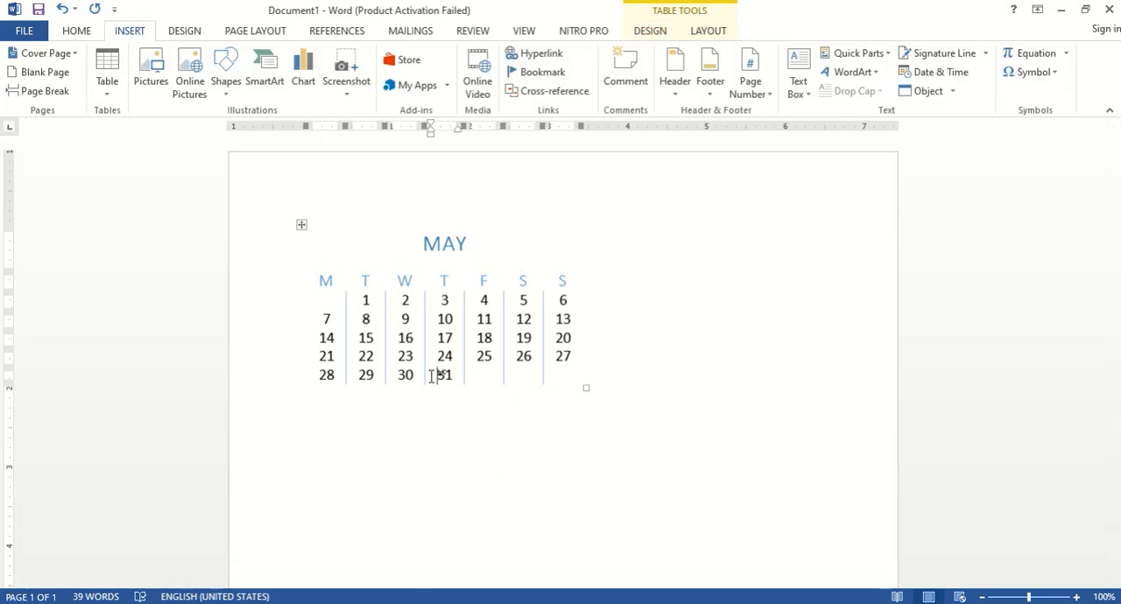
left_click(675, 10)
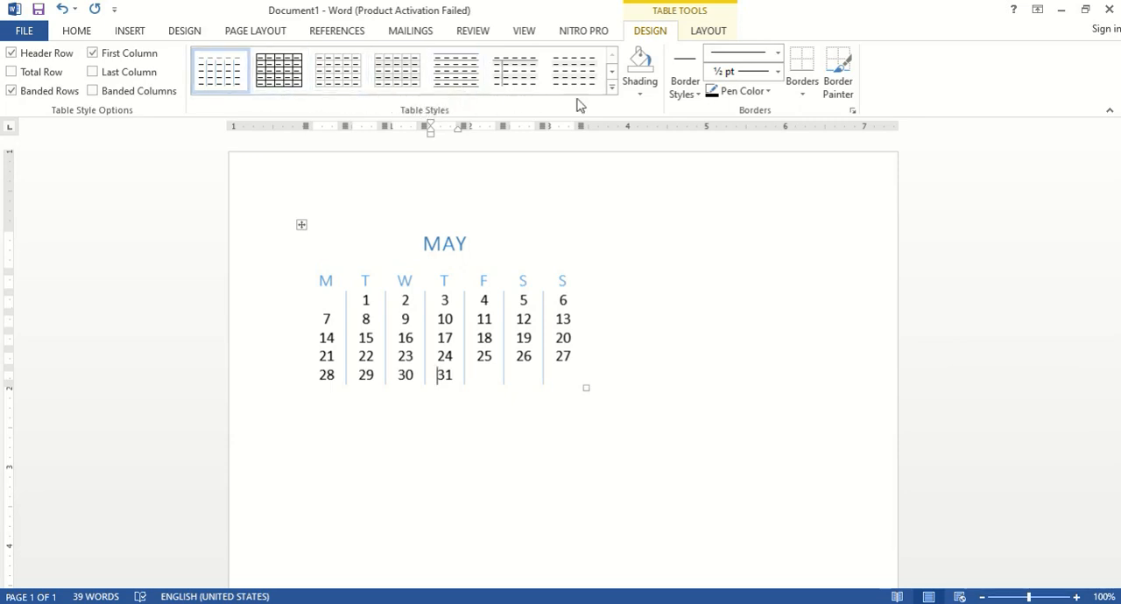
left_click(612, 86)
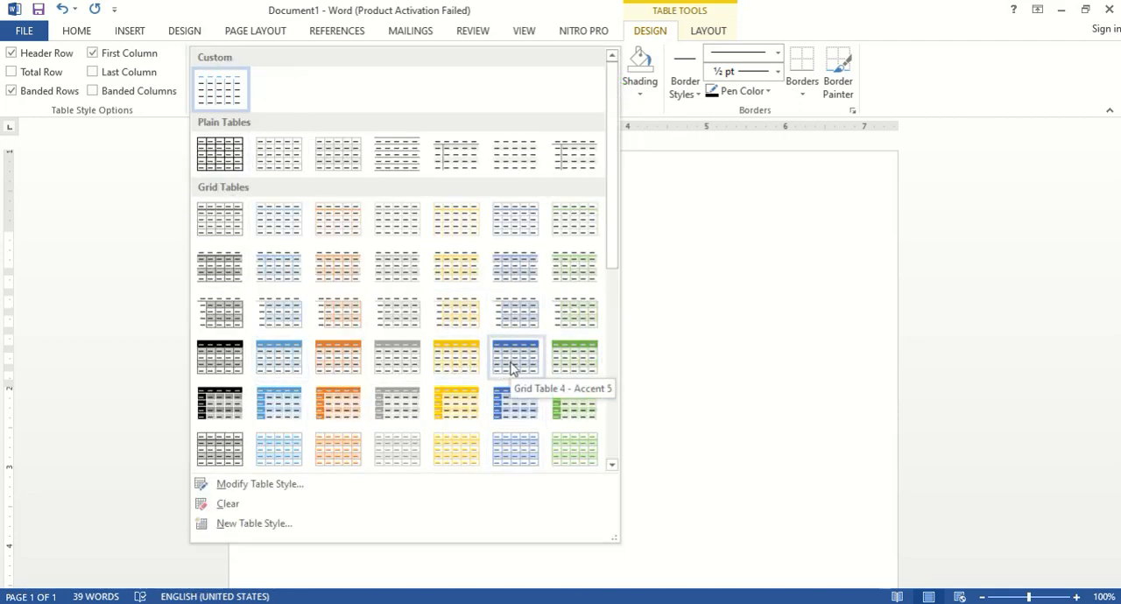
left_click(215, 358)
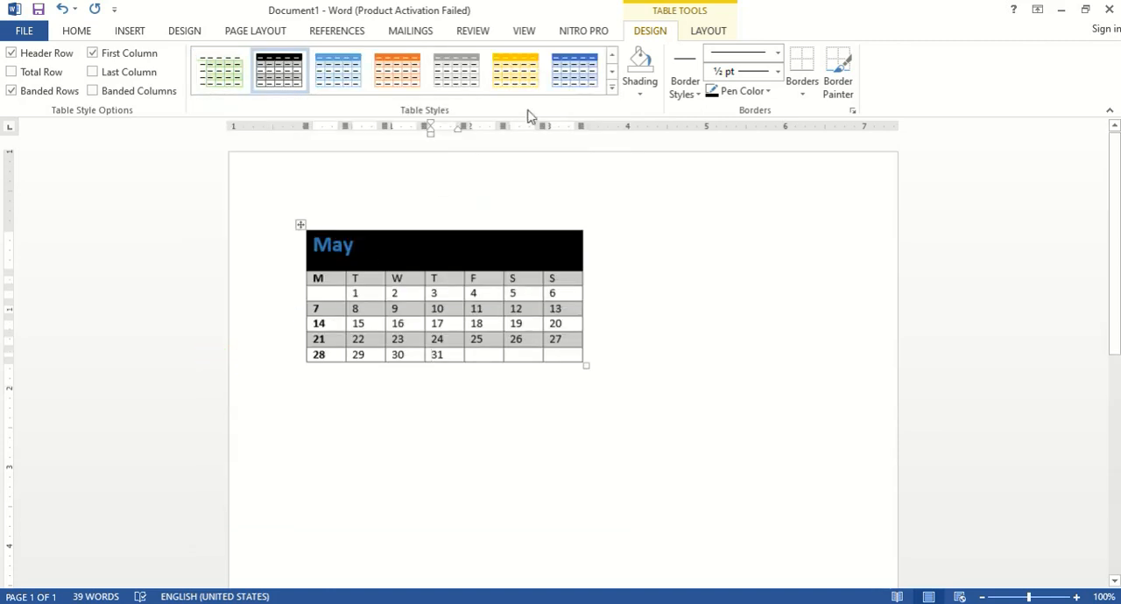
left_click(514, 76)
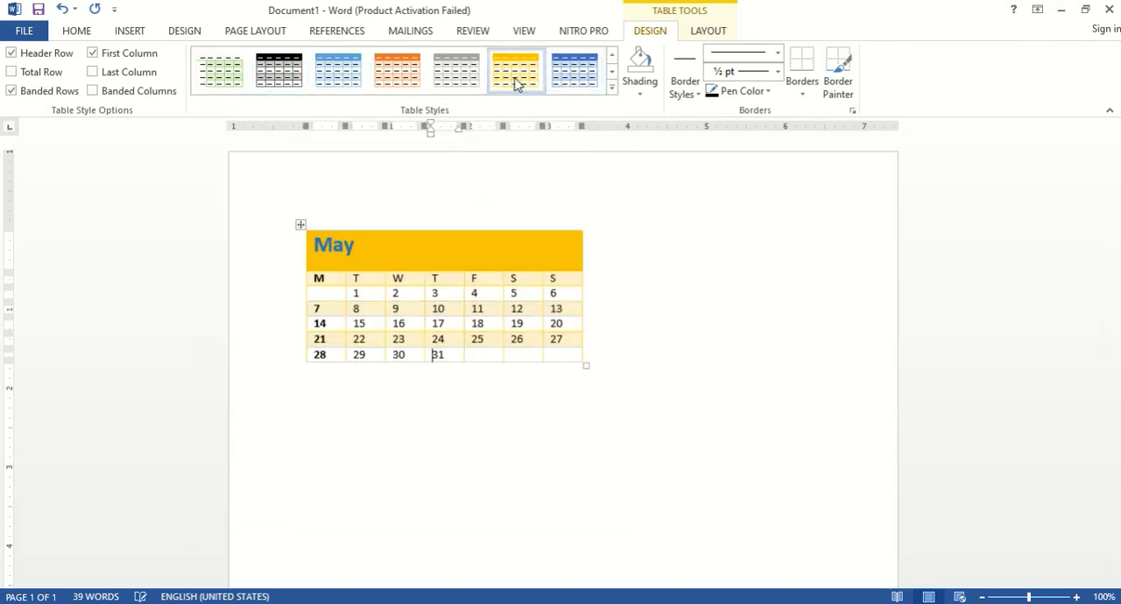
left_click(398, 70)
Step: Shade the entire May calendar table with a light gold theme color
left_click(300, 224)
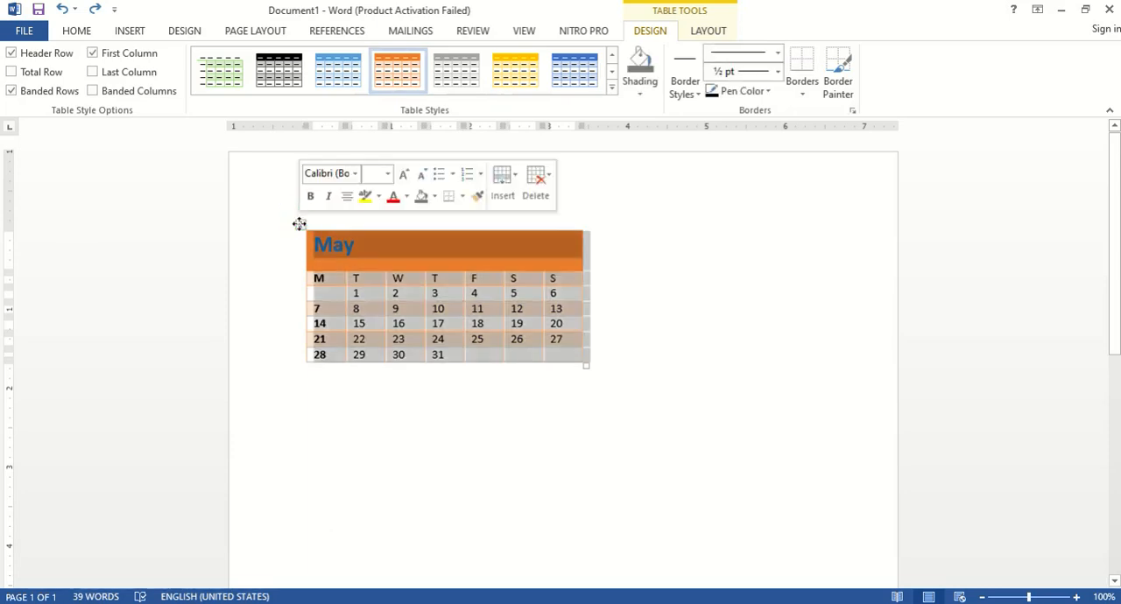
left_click(639, 97)
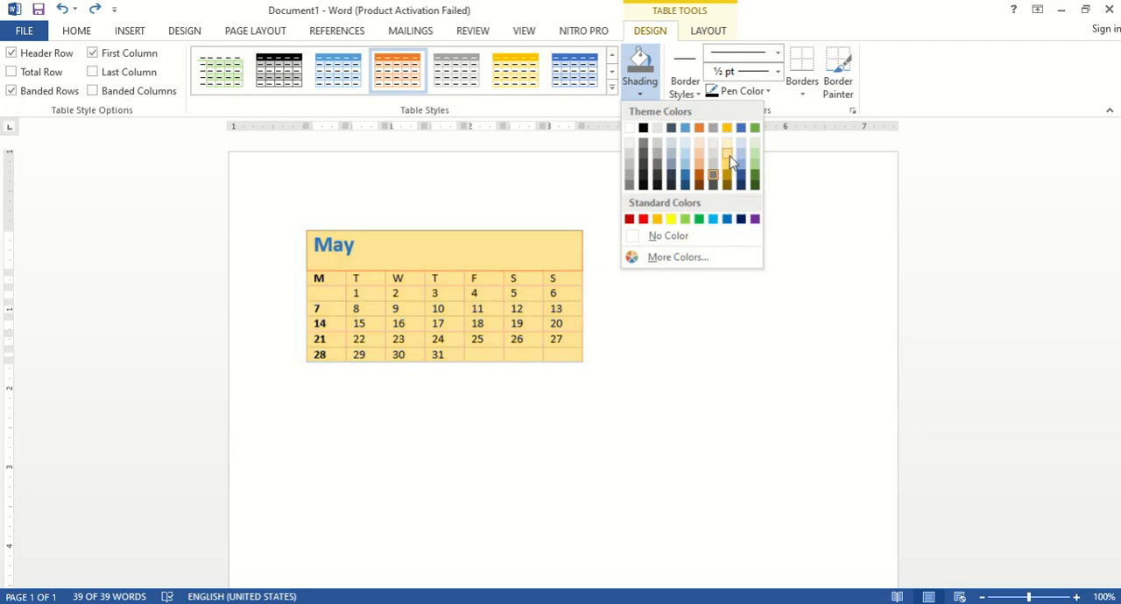
left_click(730, 155)
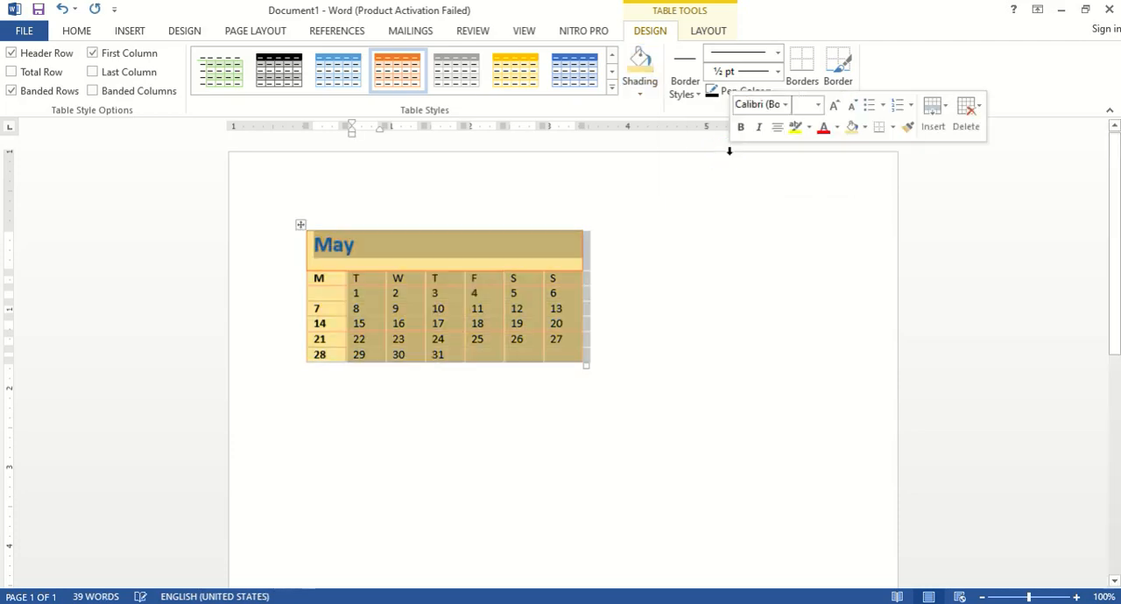
Step: Paint 1 ½ pt black borders around the May heading and along the line between dates 23 and 24
left_click(682, 94)
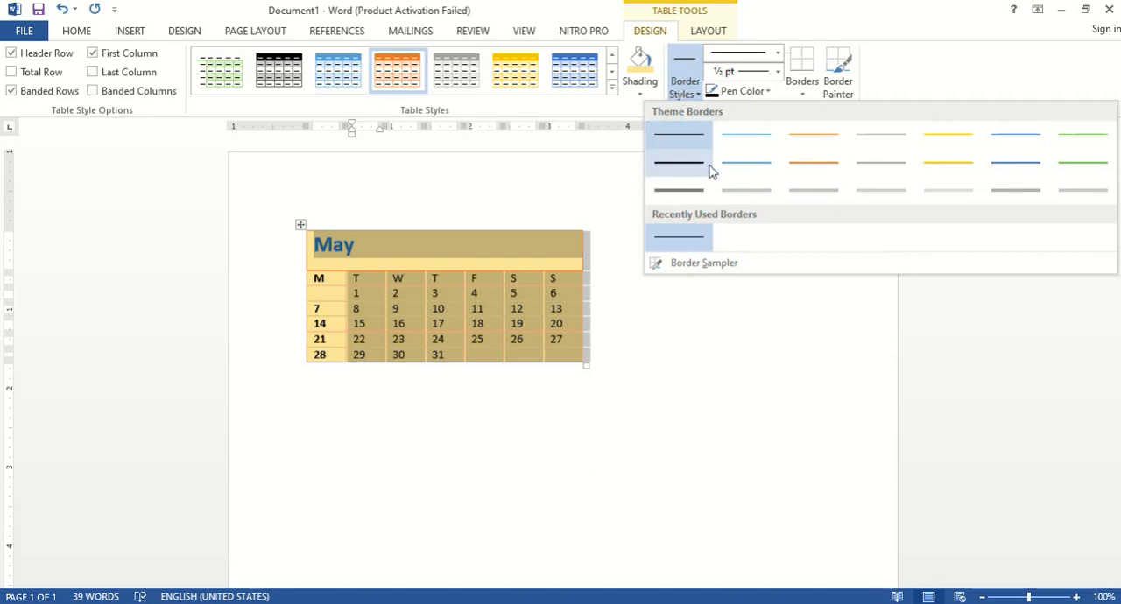
left_click(974, 184)
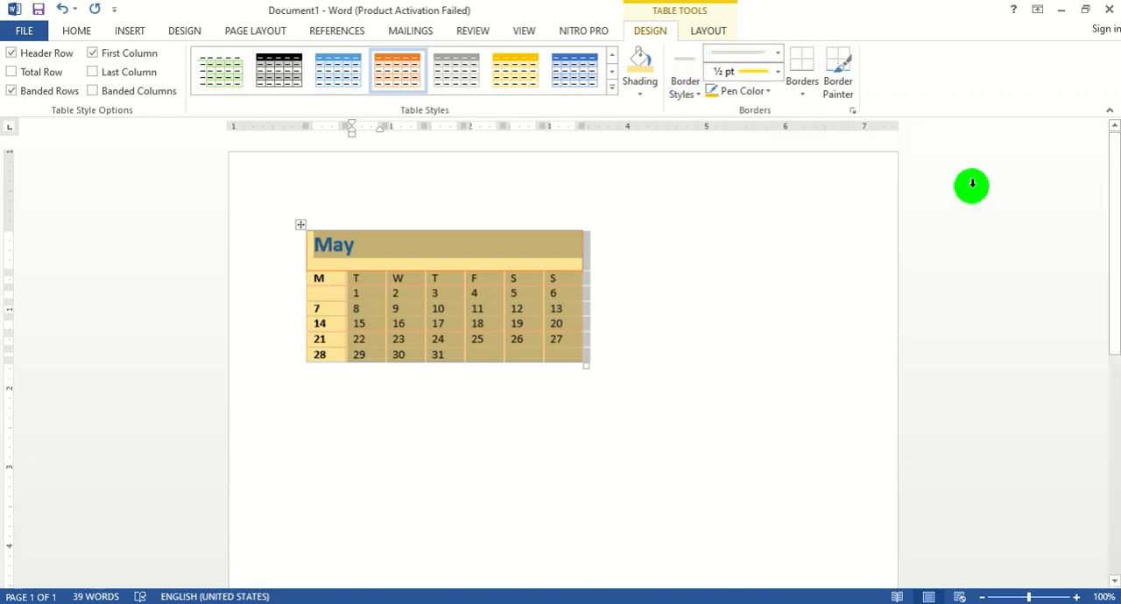
left_click(429, 269)
left_click(429, 270)
left_click_drag(426, 332, 442, 355)
left_click(514, 230)
left_click(517, 268)
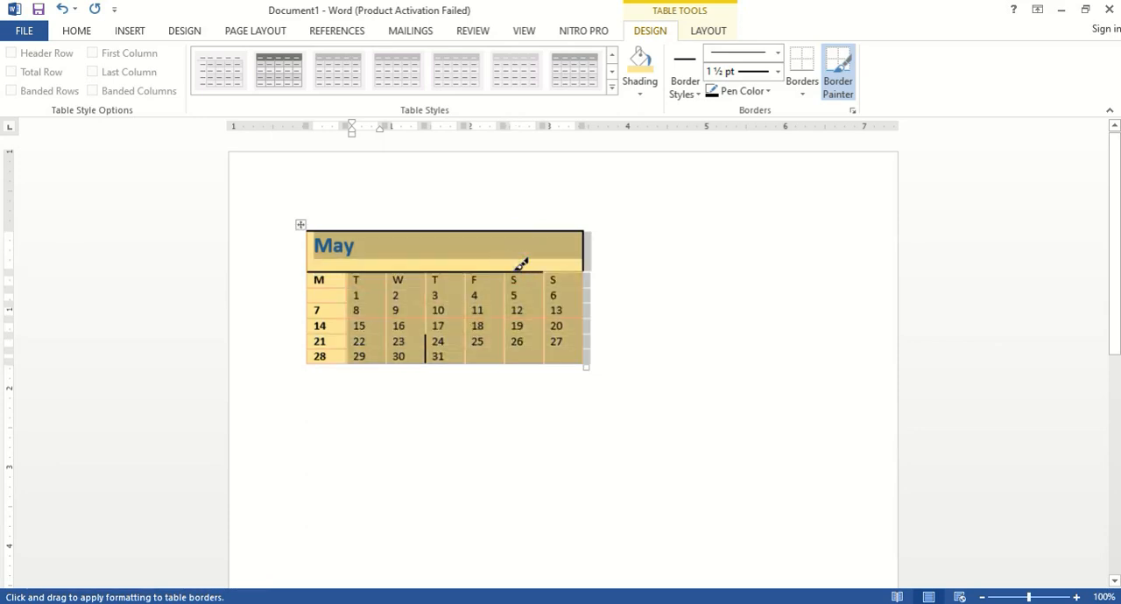
Step: Set the border pen color to red and paint all four borders of the cell containing 11
left_click(766, 92)
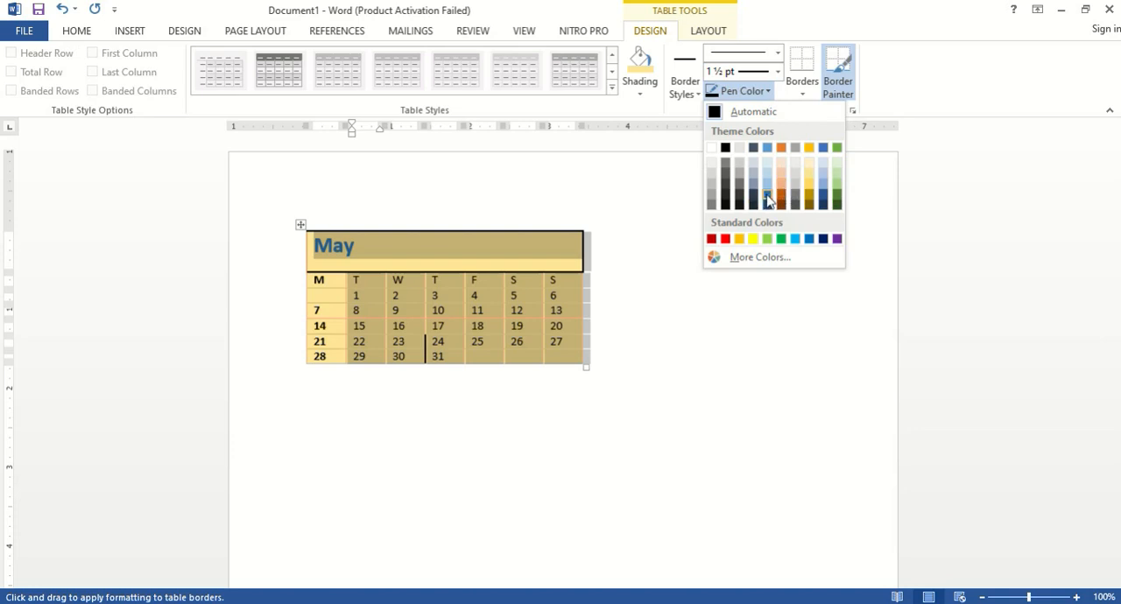
left_click(711, 239)
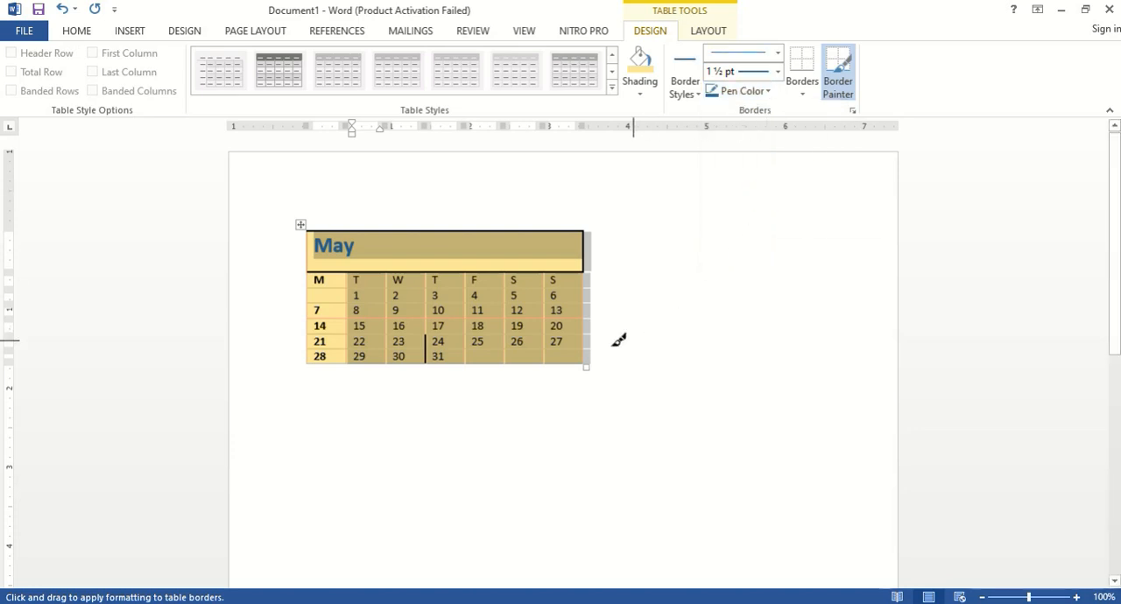
left_click(485, 302)
left_click(490, 320)
left_click(504, 313)
left_click(464, 311)
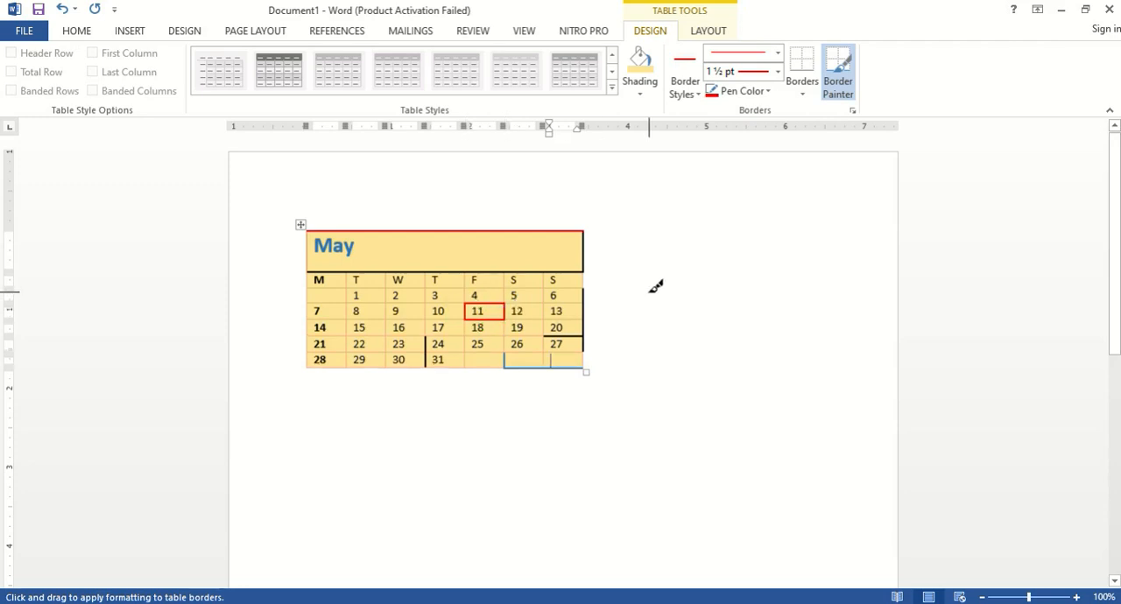
Step: Set the border thickness to 4 ½ pt and paint the full line beneath the May heading red
left_click(777, 72)
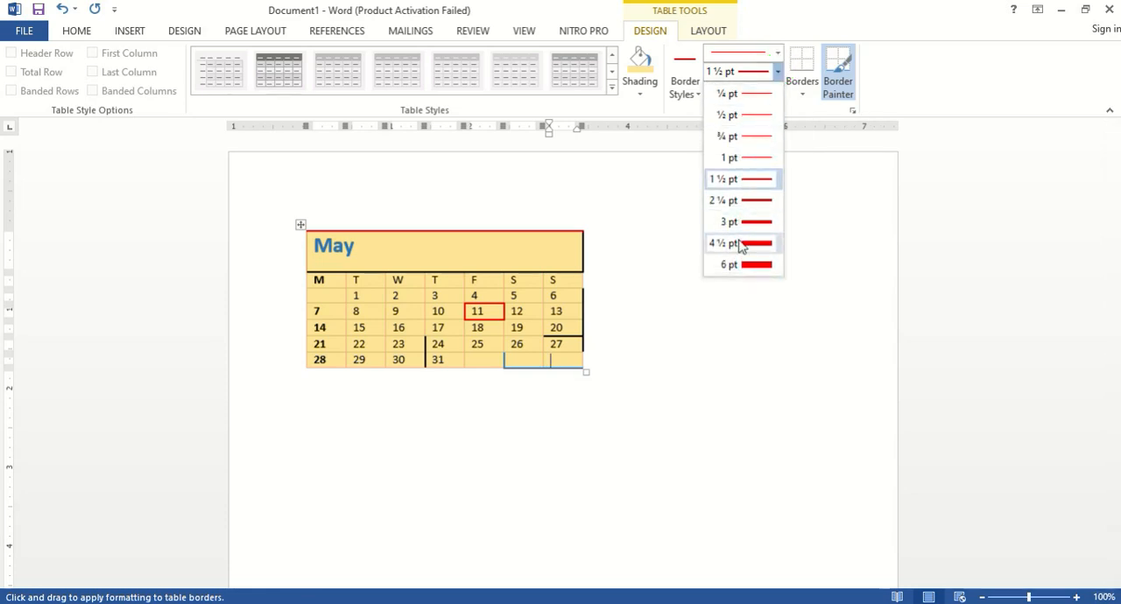
left_click(740, 243)
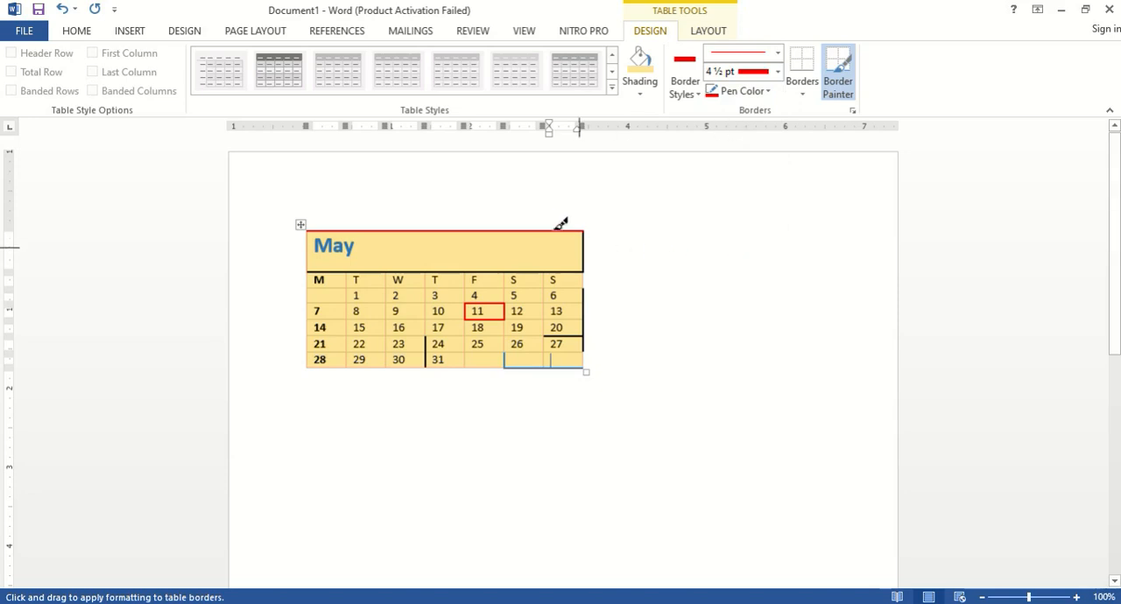
left_click(530, 270)
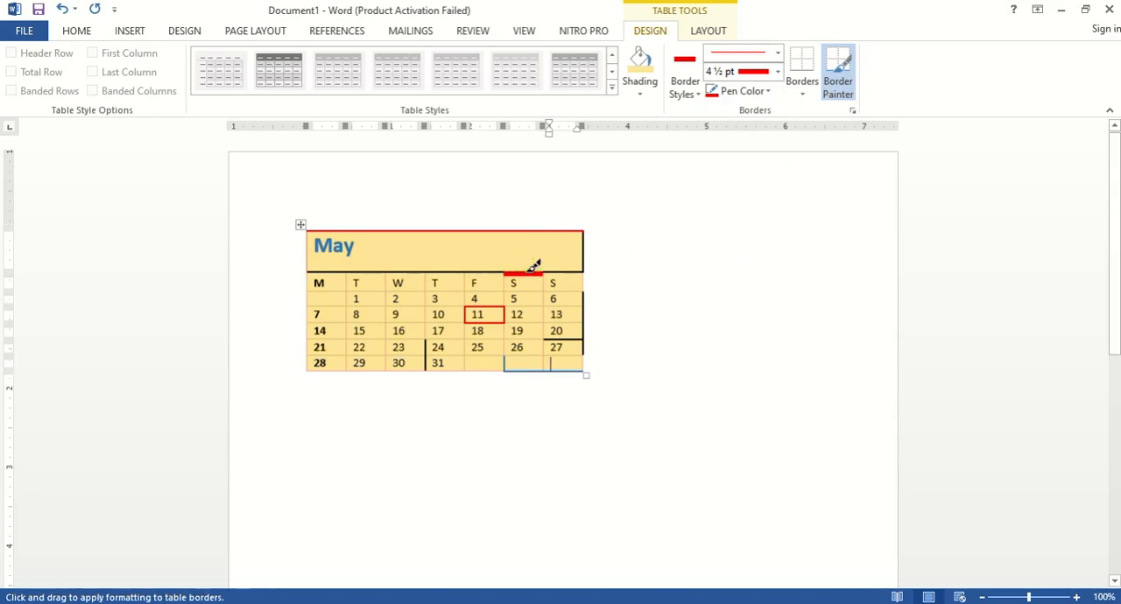
left_click(491, 272)
left_click(452, 271)
left_click(411, 271)
left_click_drag(379, 272, 324, 272)
left_click(550, 273)
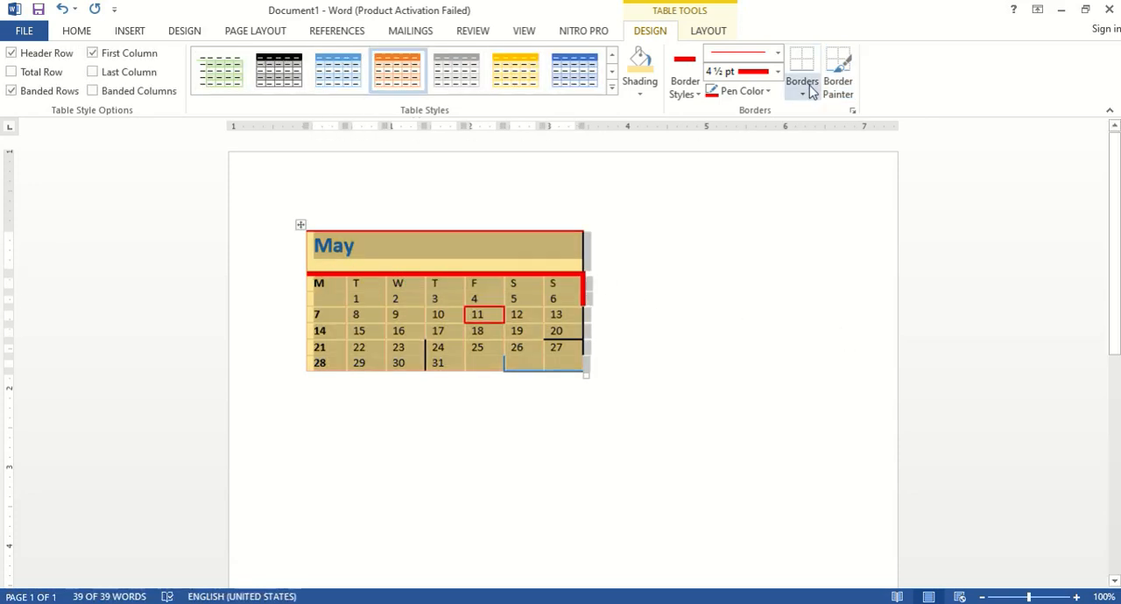
Step: Select the whole May calendar table and delete it from the document
left_click(811, 90)
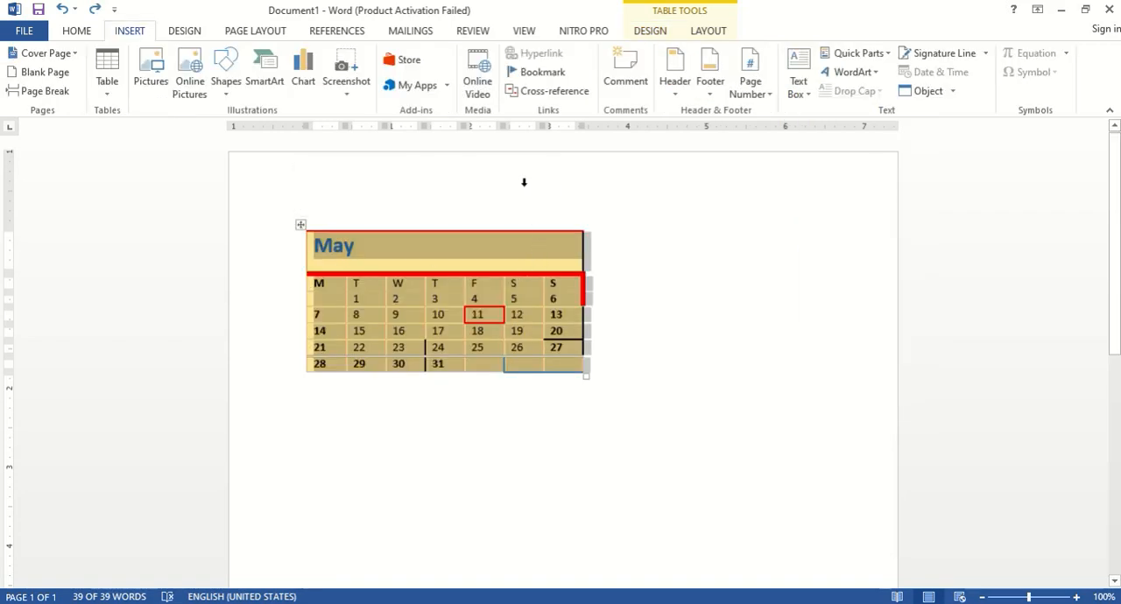
left_click(300, 225)
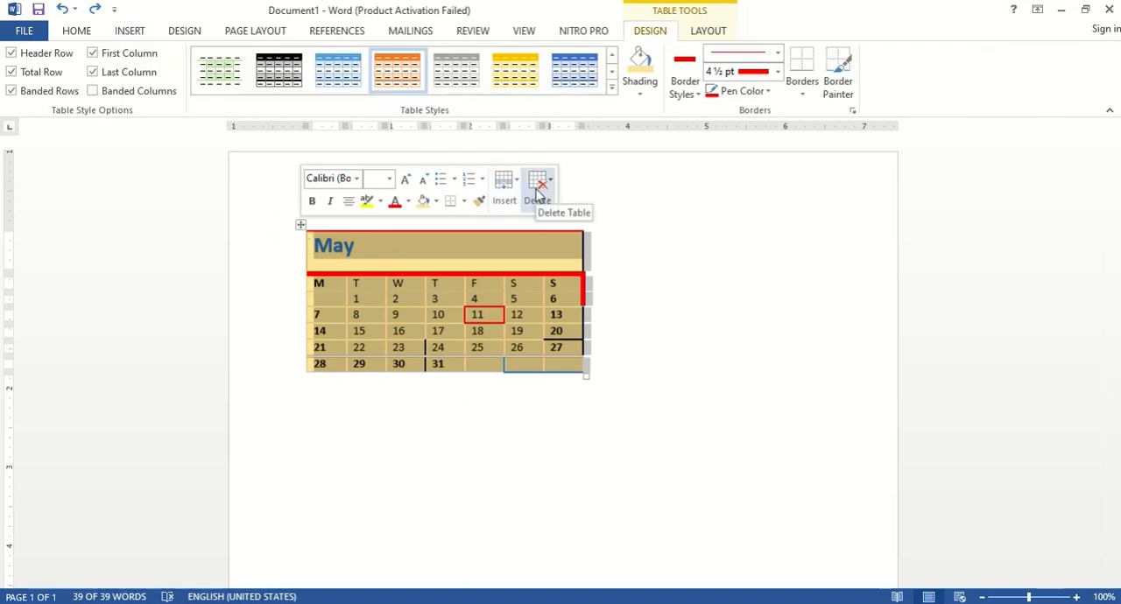
left_click(538, 191)
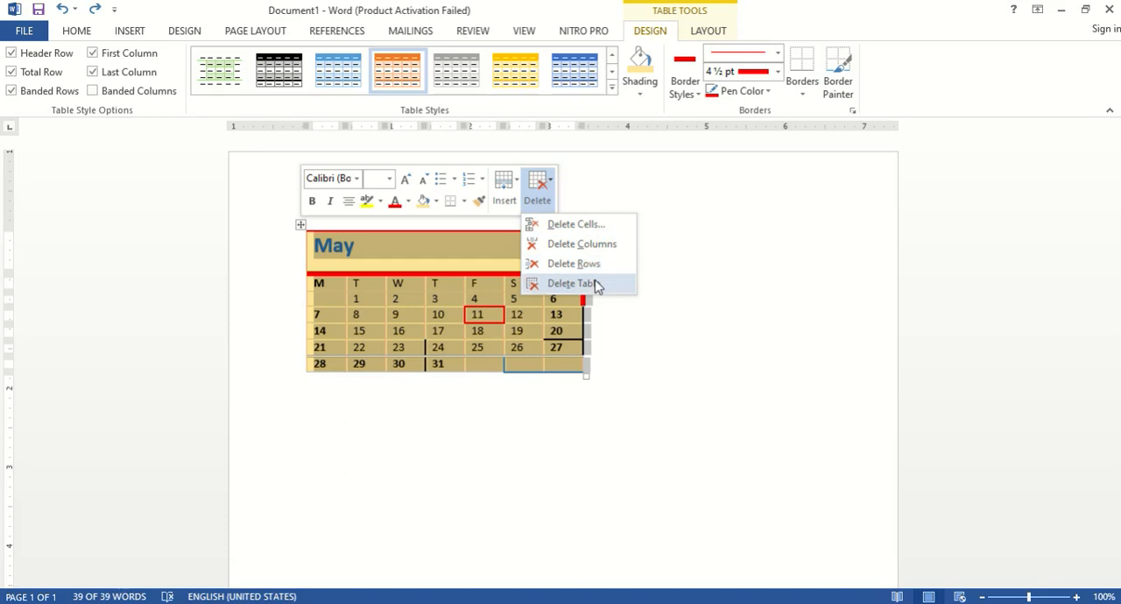
left_click(572, 284)
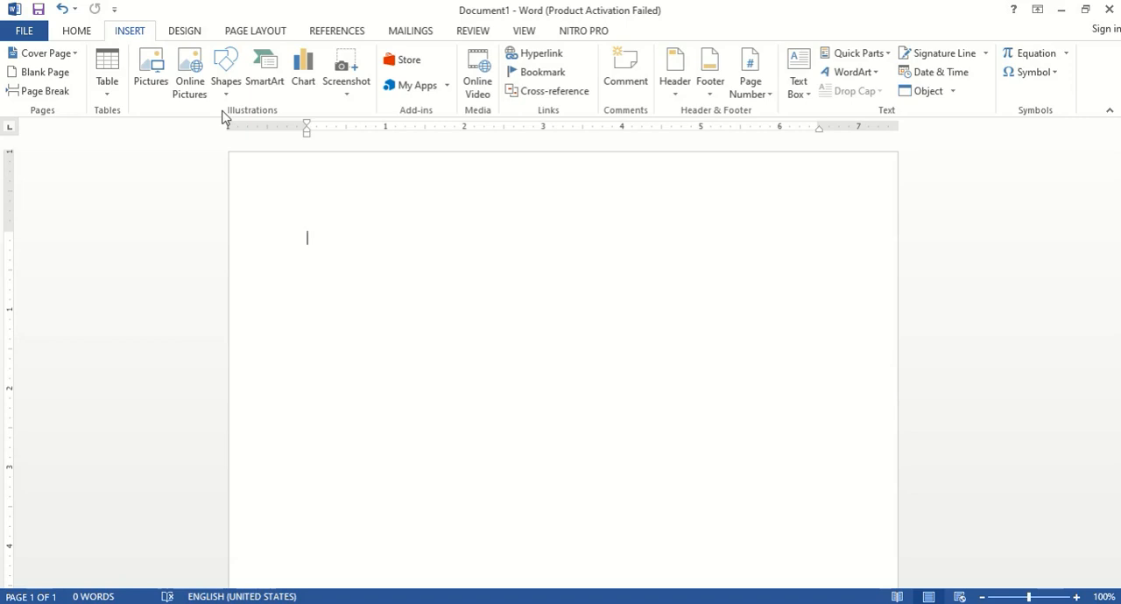
Step: Insert the picture itiLogo from the CSP (E:) drive into the document
left_click(142, 77)
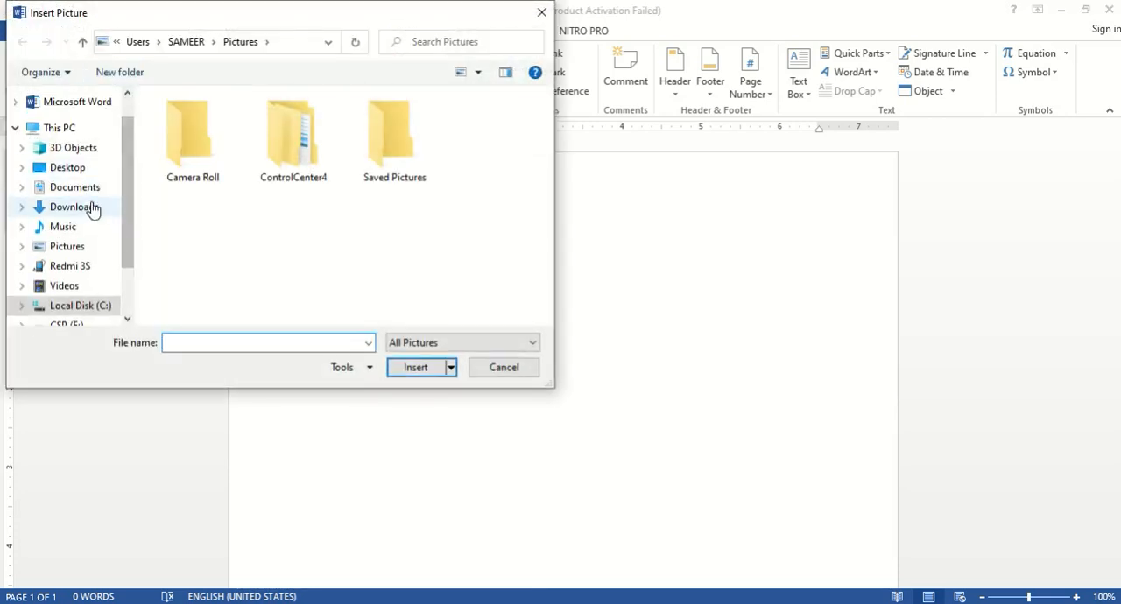
left_click(68, 246)
left_click_drag(132, 188, 128, 251)
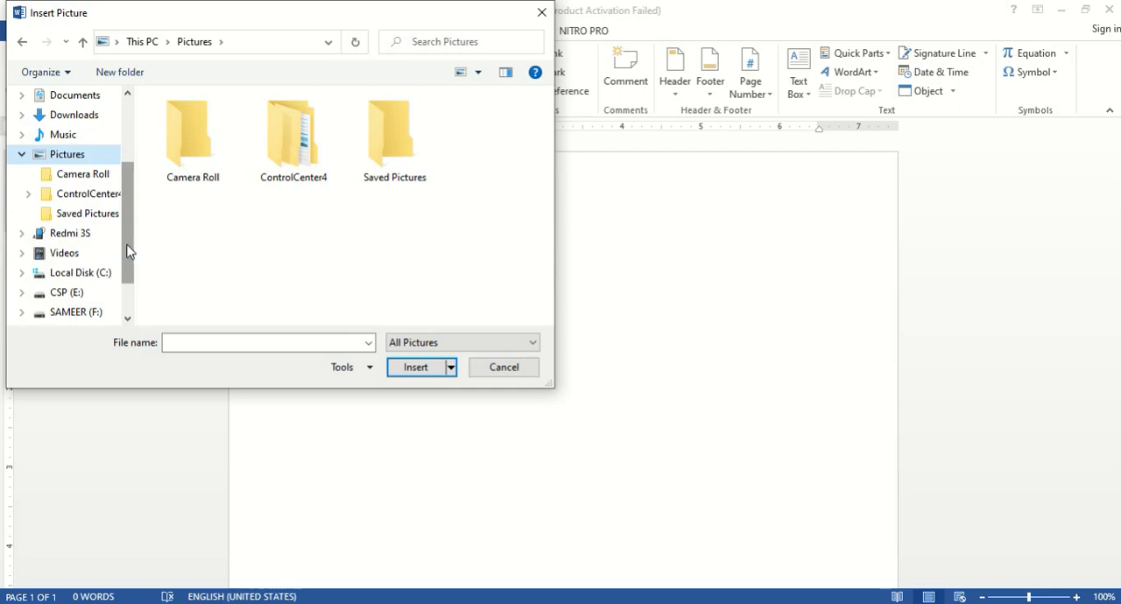
left_click(101, 216)
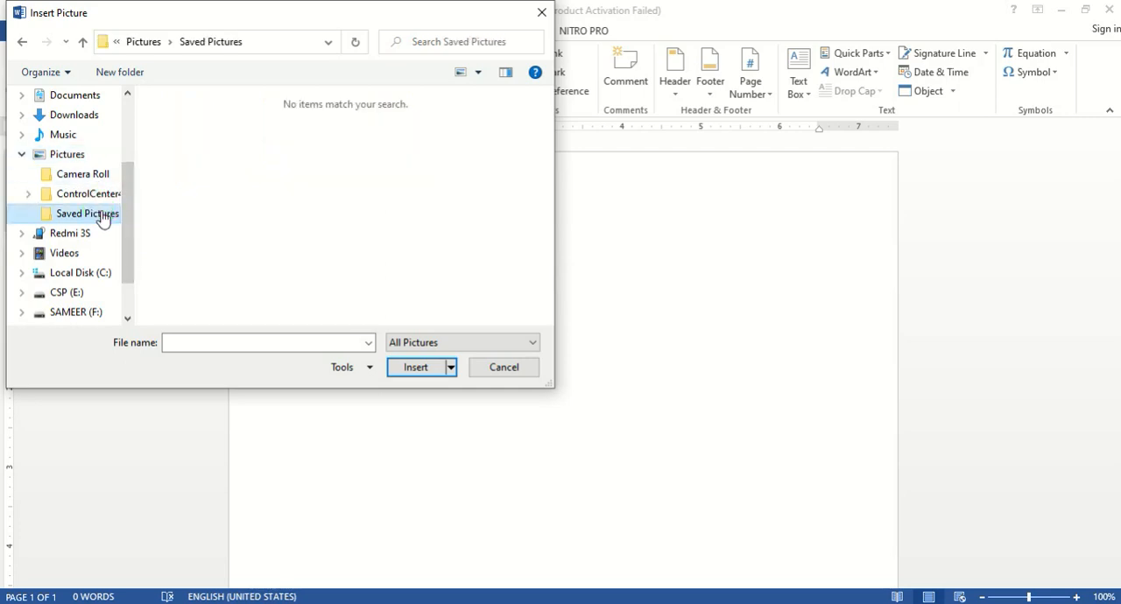
scroll(87, 227, "down", 1)
left_click(66, 233)
left_click(201, 303)
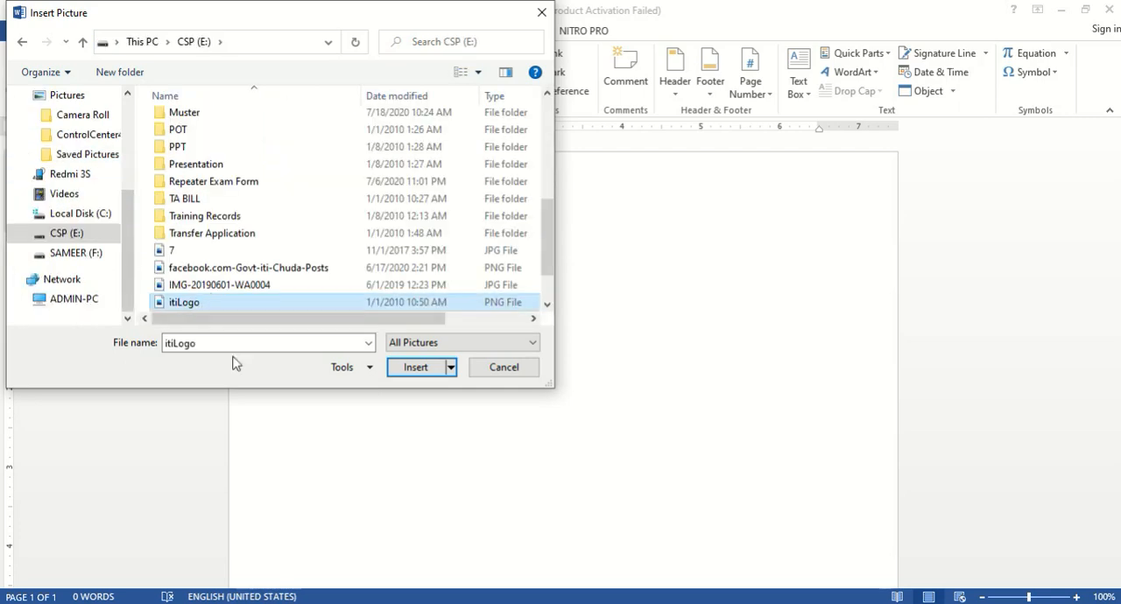
left_click(411, 367)
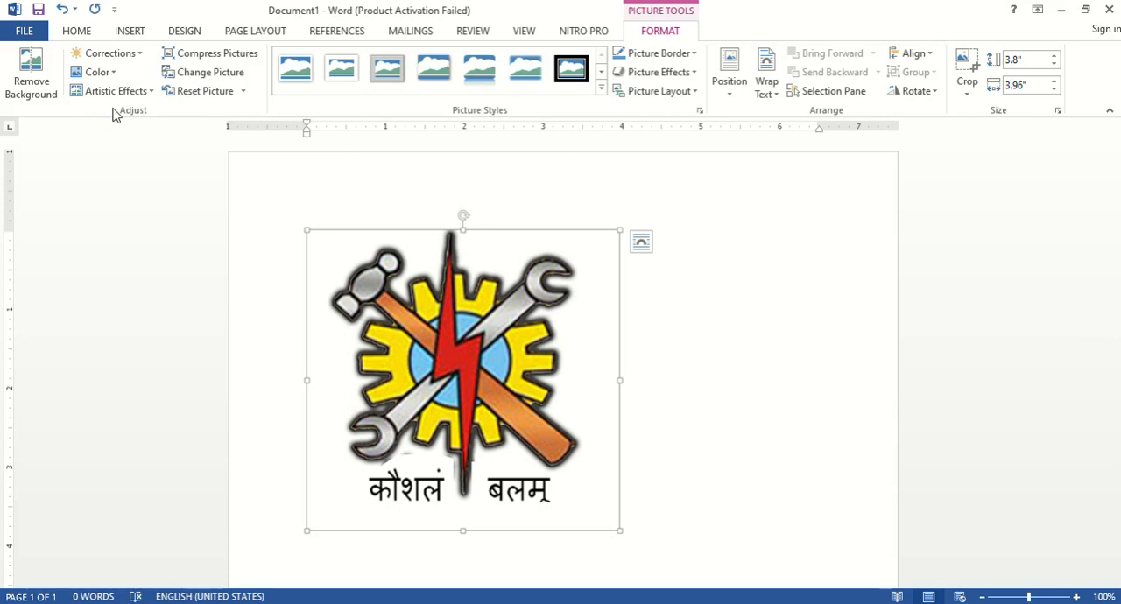
Step: Look through the correction, color and artistic effect presets available for the logo picture
left_click(138, 58)
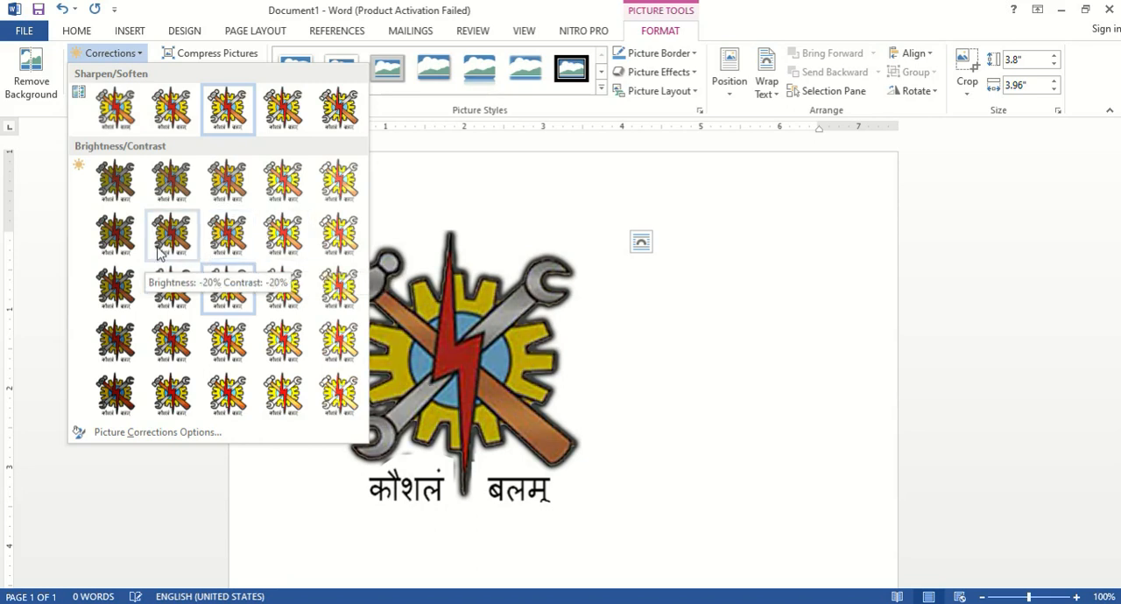
left_click(113, 72)
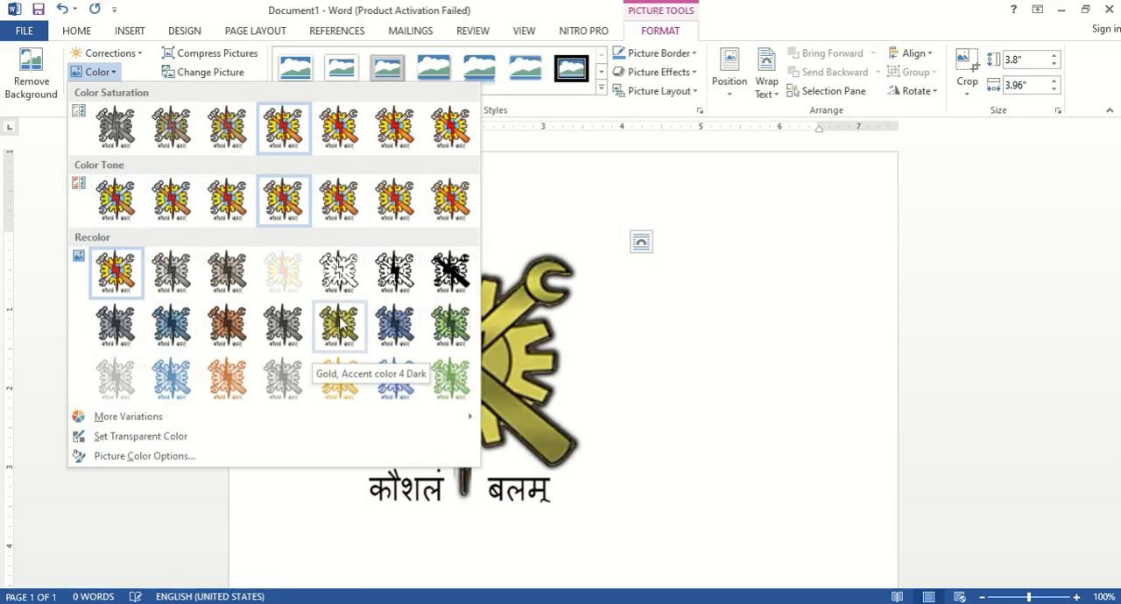
left_click(113, 73)
left_click(146, 94)
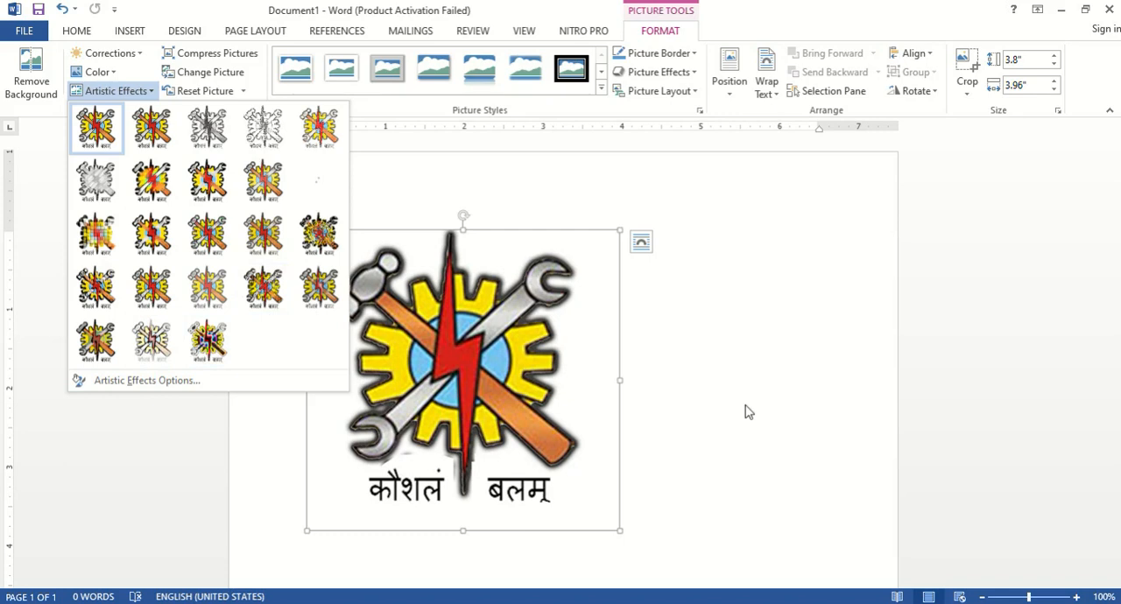
Step: Examine the compression options for the logo picture, trying the Print (220 ppi) and E-mail (96 ppi) target outputs without applying them
key("Escape")
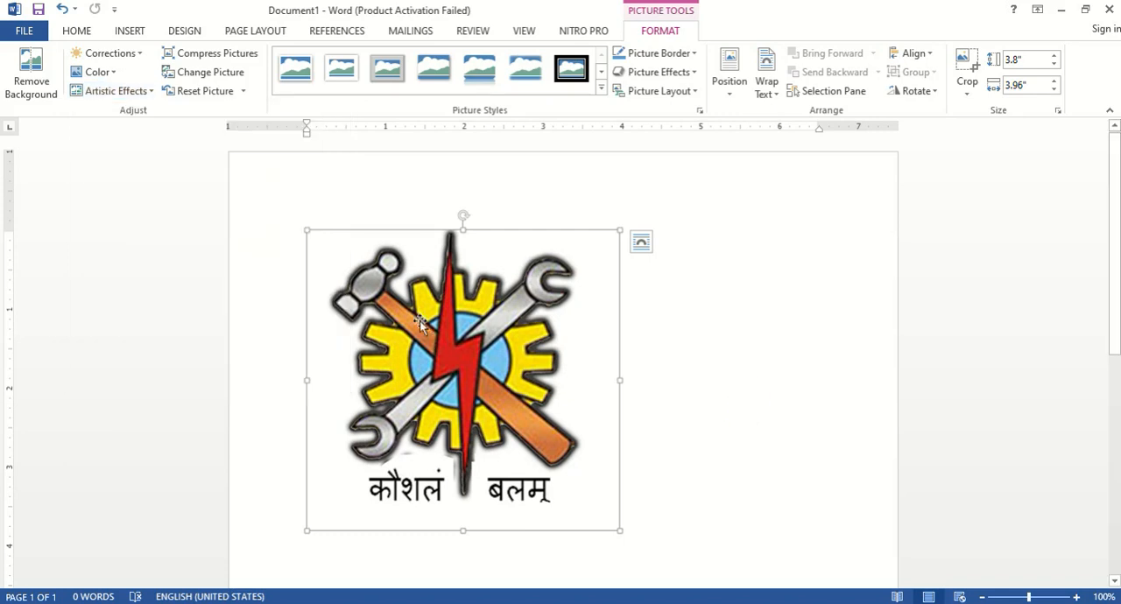
left_click(208, 56)
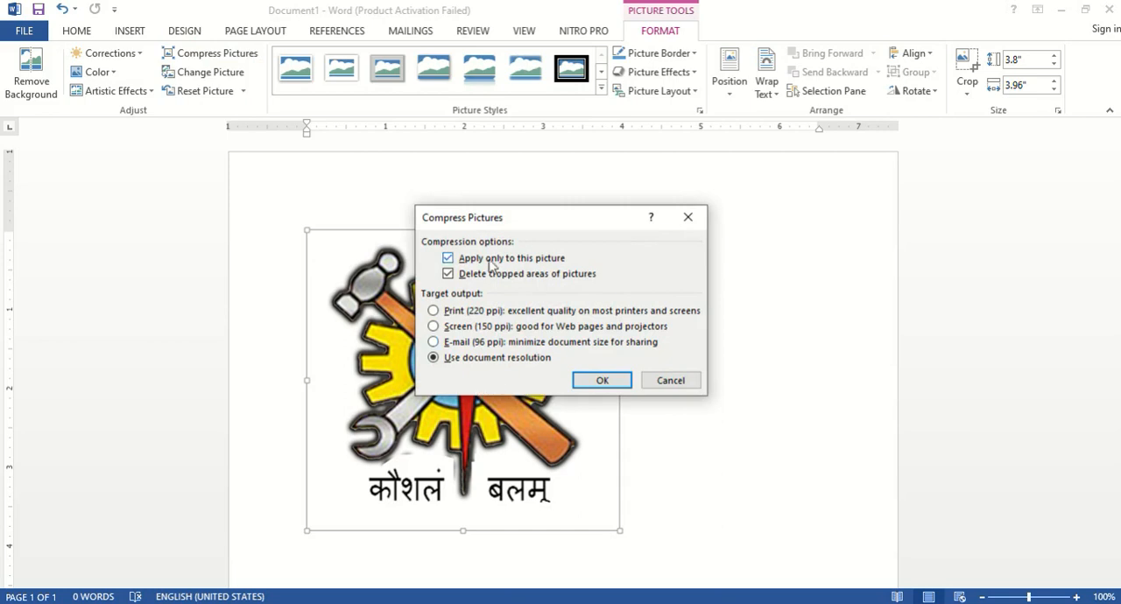
left_click(432, 310)
left_click(432, 342)
left_click(432, 311)
left_click(433, 341)
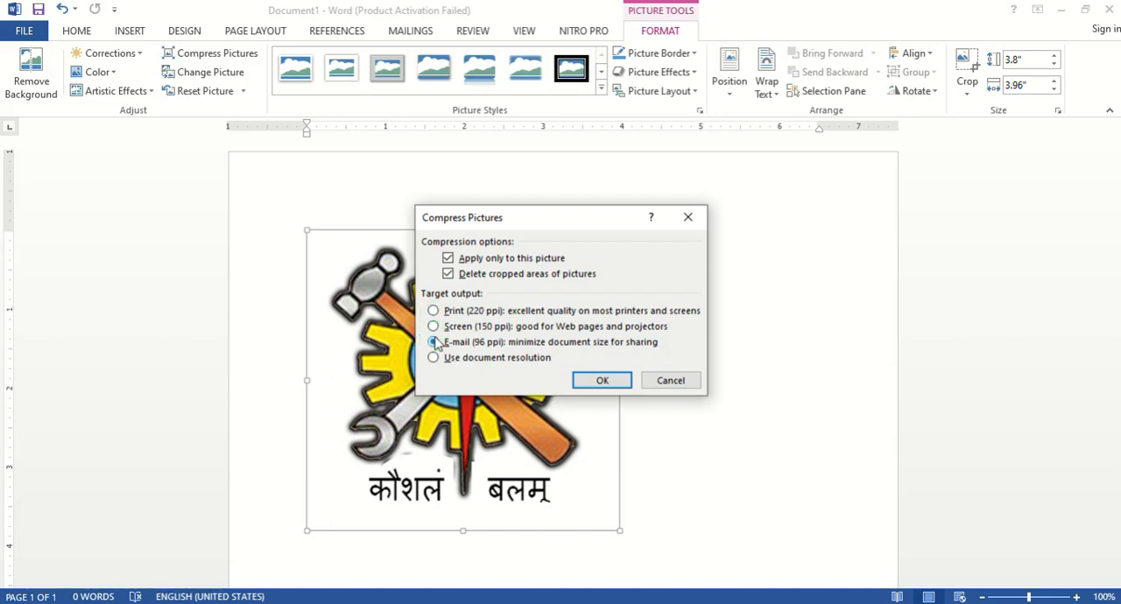
left_click(670, 382)
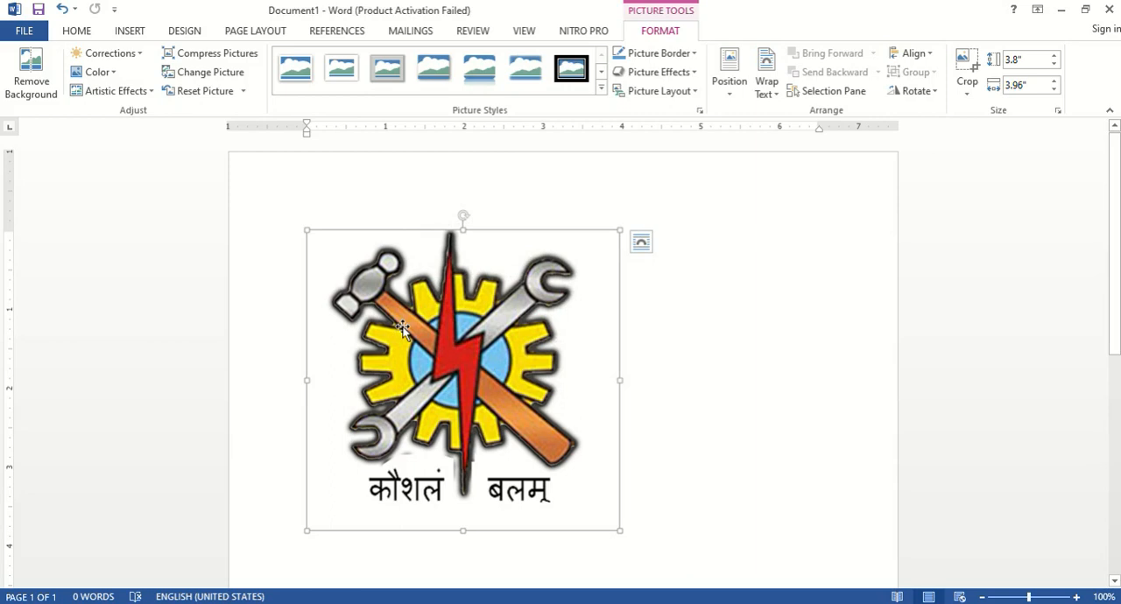
Step: Try to replace the logo with another picture from the CSP (E:) drive
left_click(217, 74)
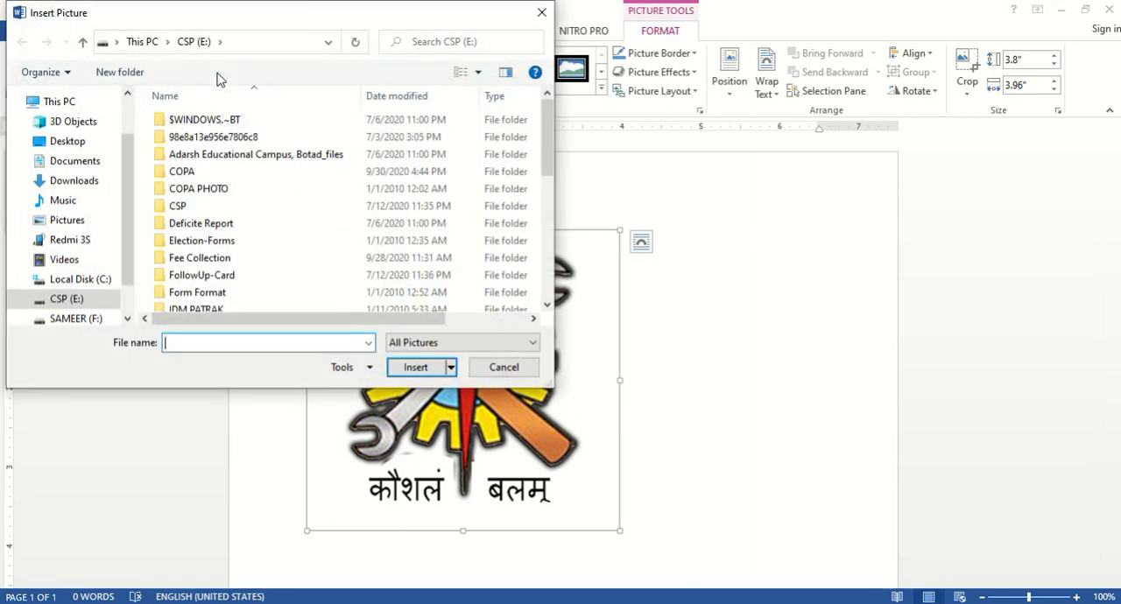
scroll(87, 254, "down", 1)
left_click(91, 256)
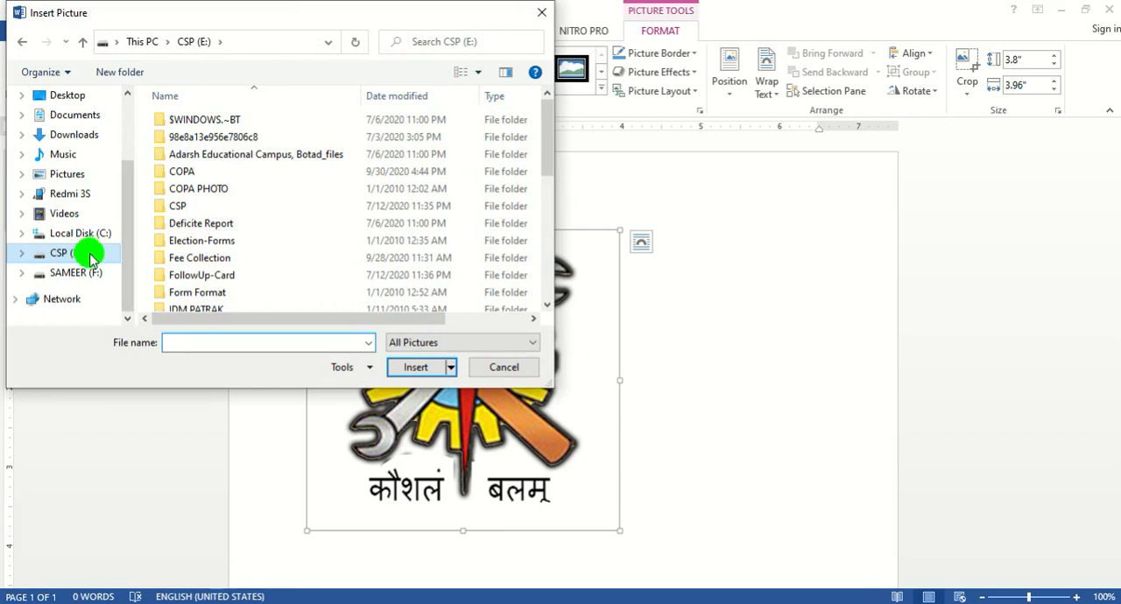
scroll(184, 276, "down", 8)
left_click(186, 267)
left_click(395, 365)
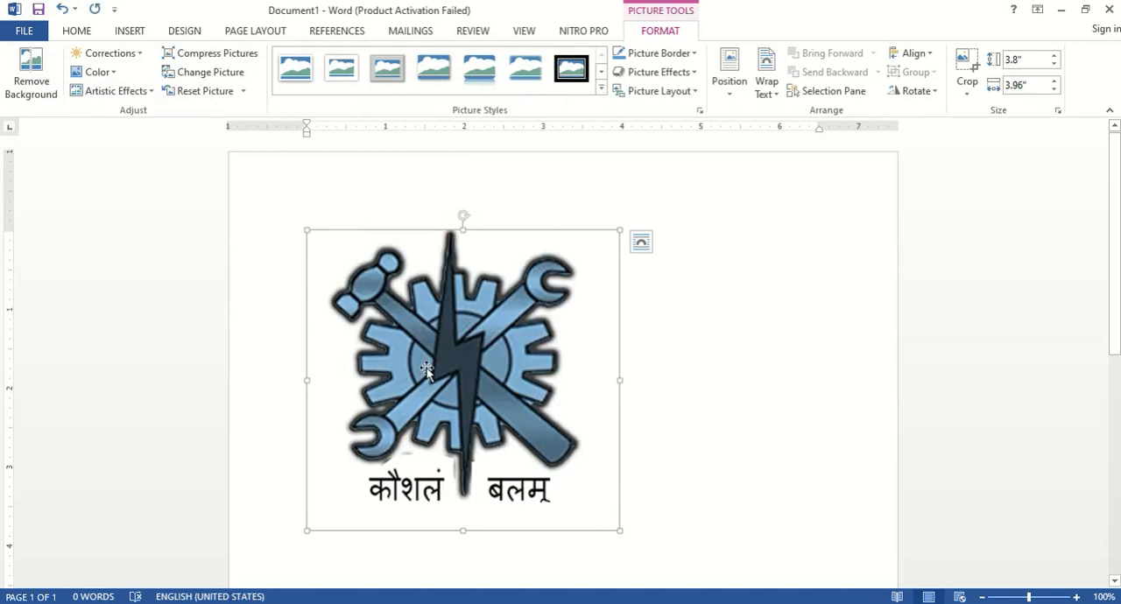
Step: Reset the logo picture's formatting and apply the tilted white-frame picture style with a shadow
left_click(244, 91)
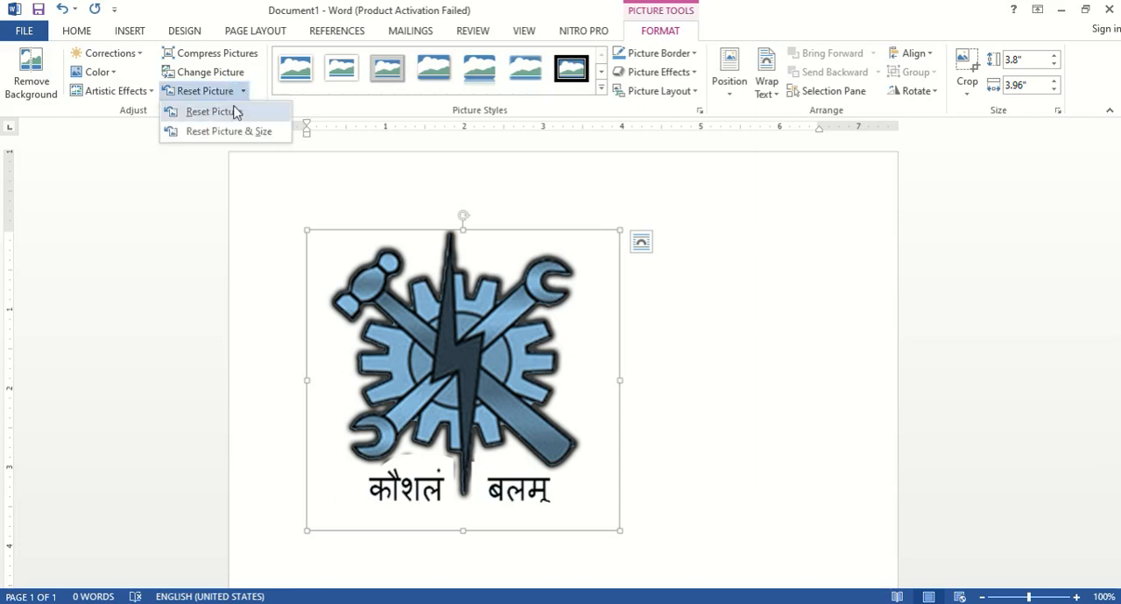
left_click(234, 110)
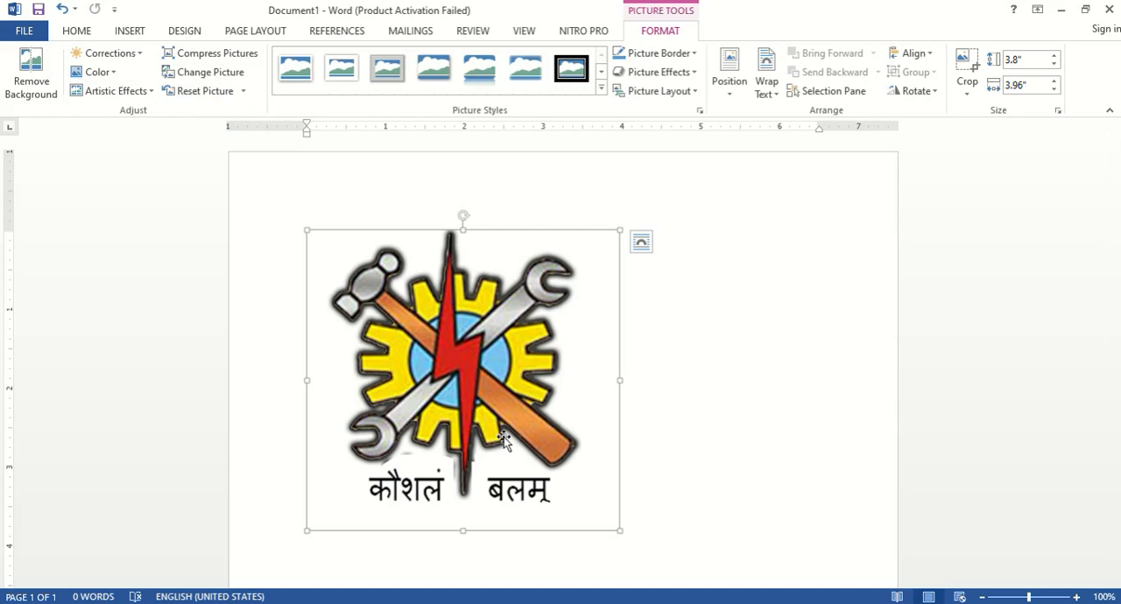
left_click(600, 89)
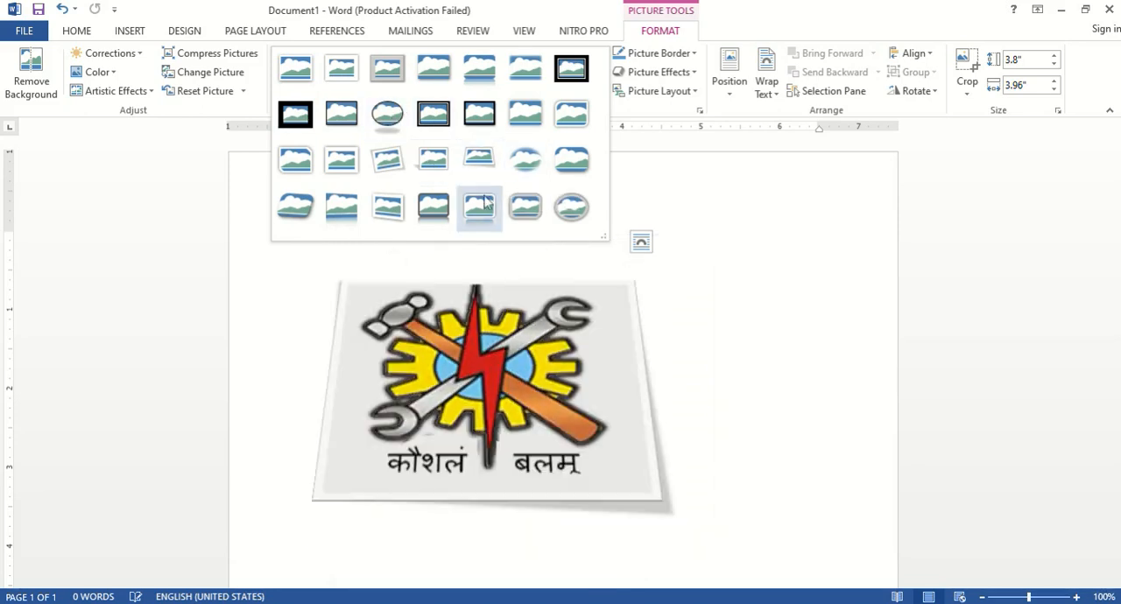
left_click(383, 153)
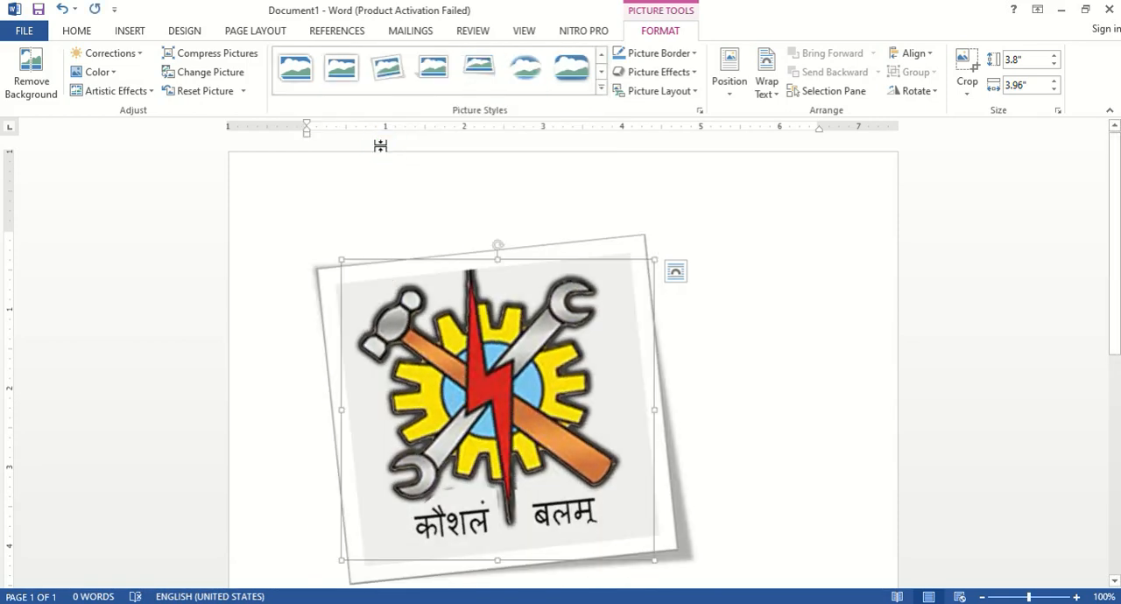
Step: Look through the border colors and the Shadow, Reflection, Glow, Soft Edges, Bevel and 3-D Rotation effects for the logo picture
left_click(691, 54)
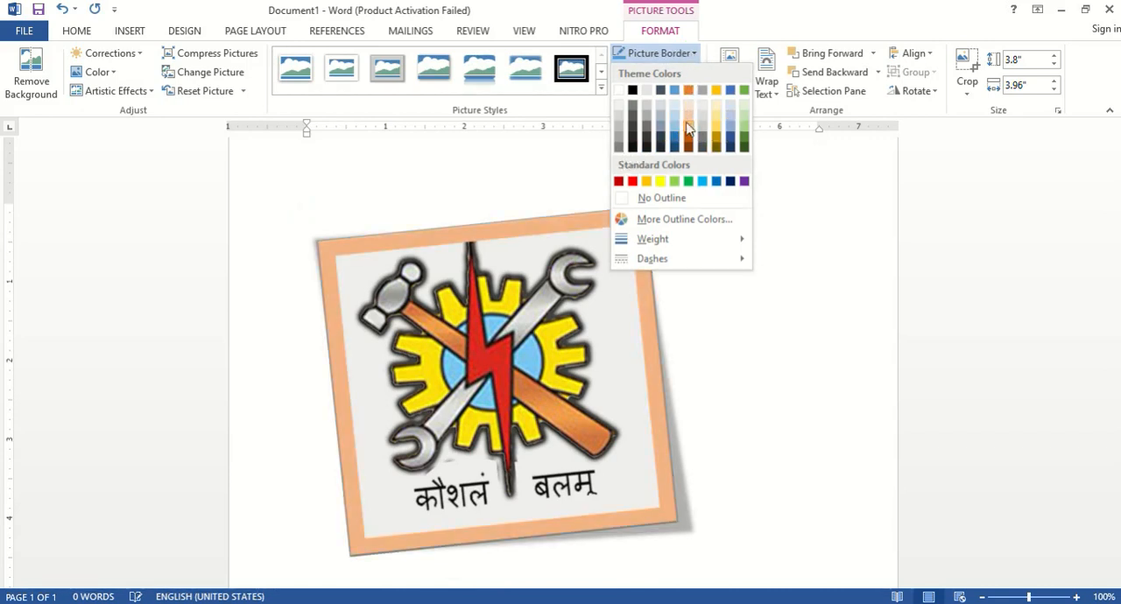
left_click(966, 300)
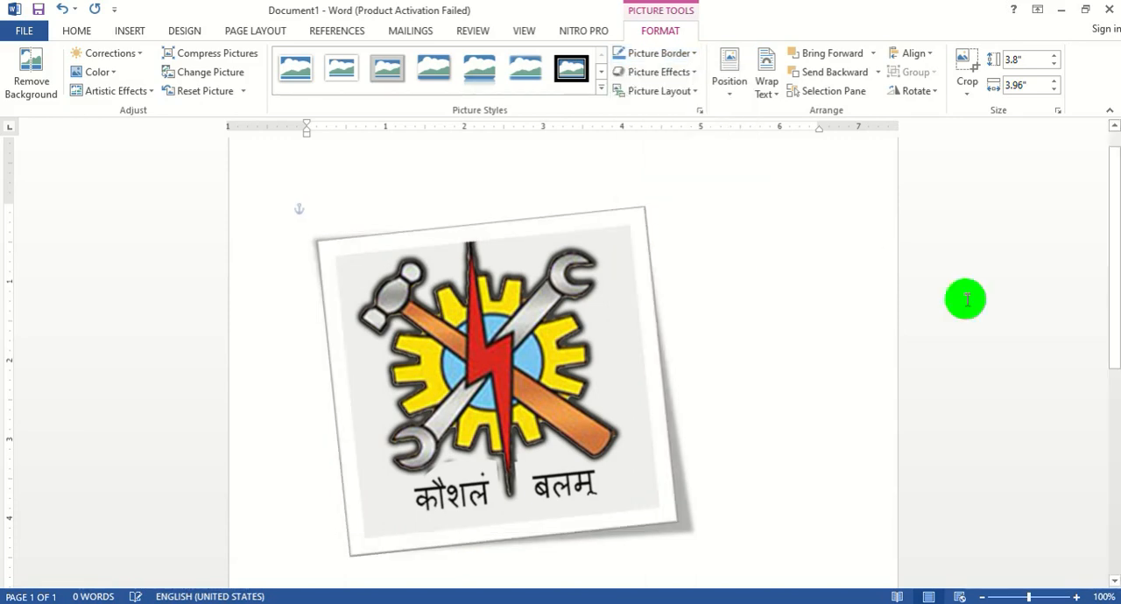
left_click(685, 71)
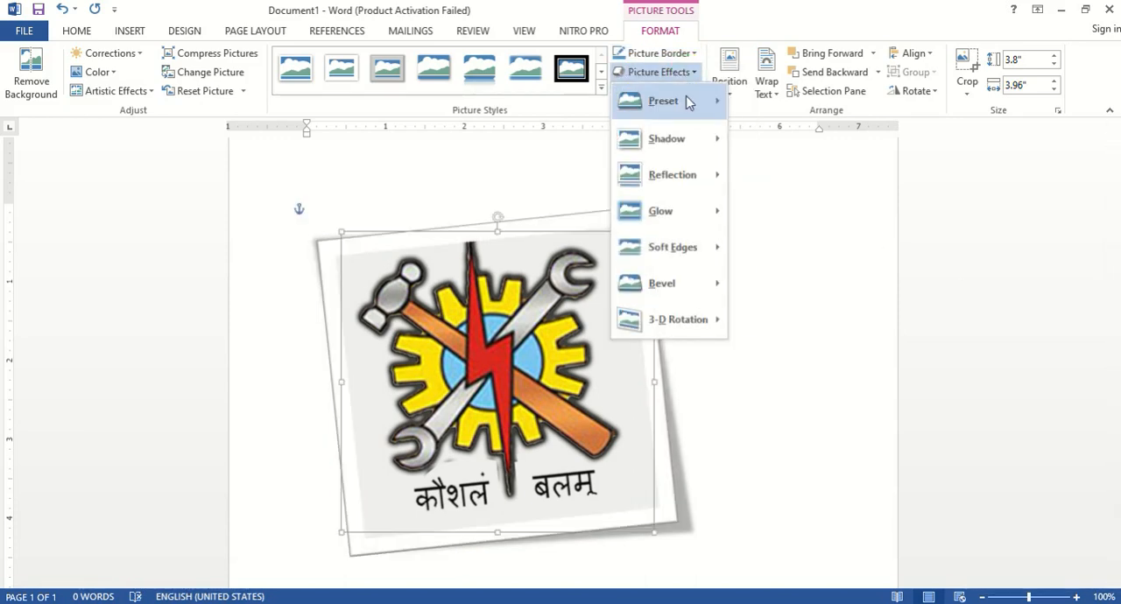
mouse_move(705, 145)
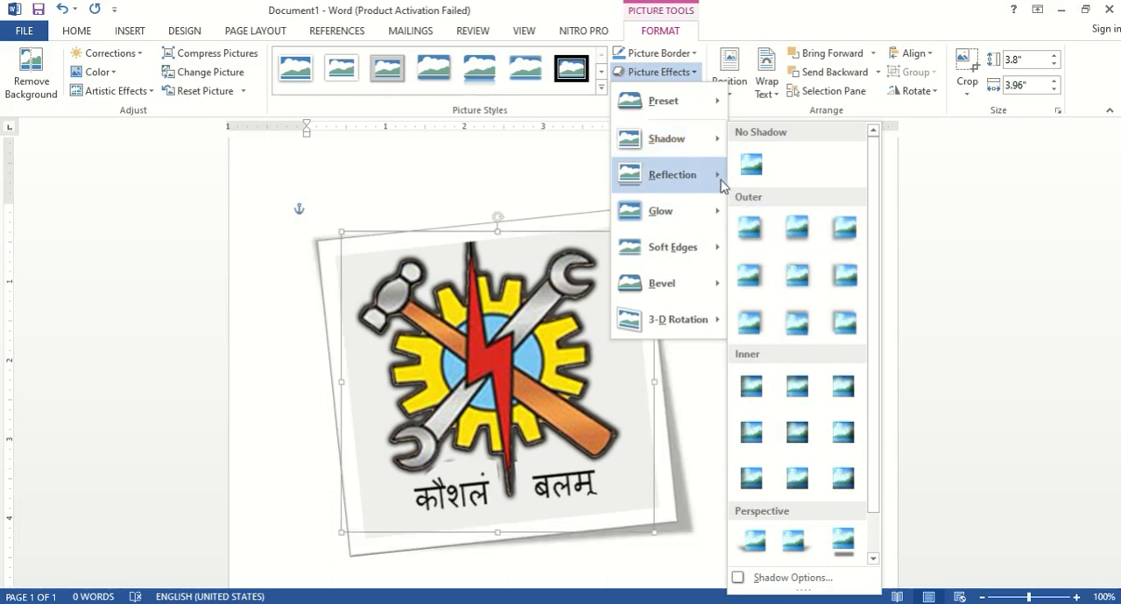
mouse_move(718, 182)
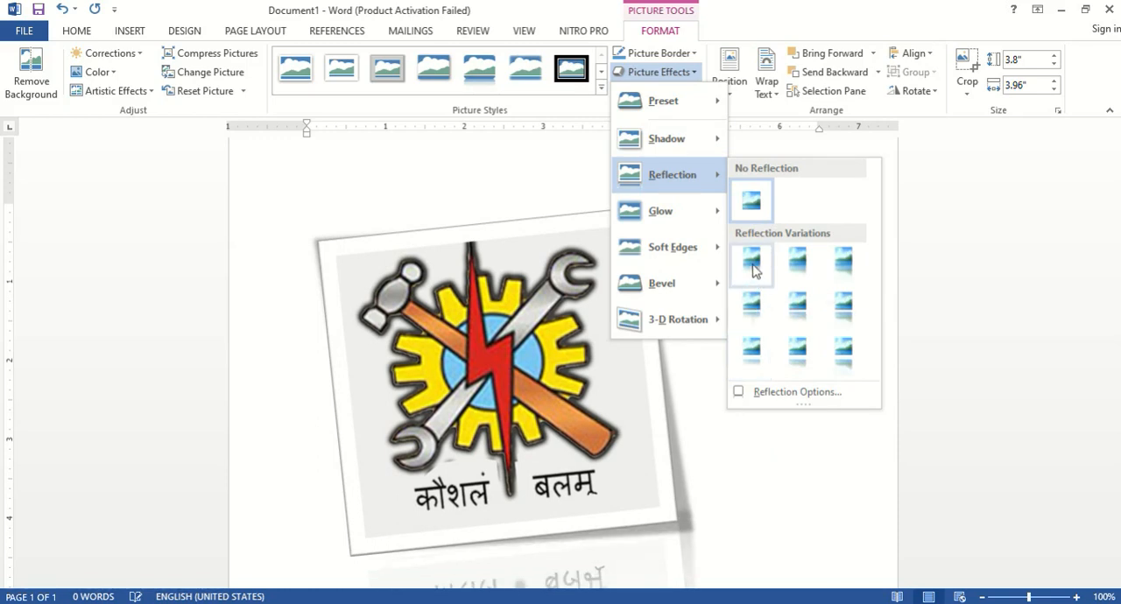
mouse_move(716, 219)
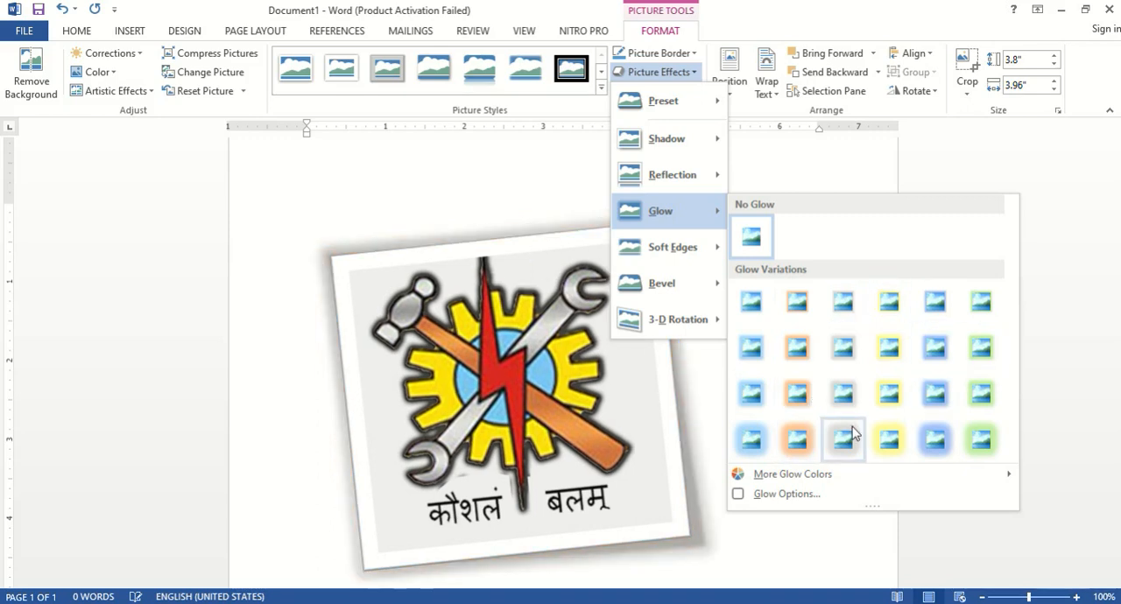
mouse_move(713, 257)
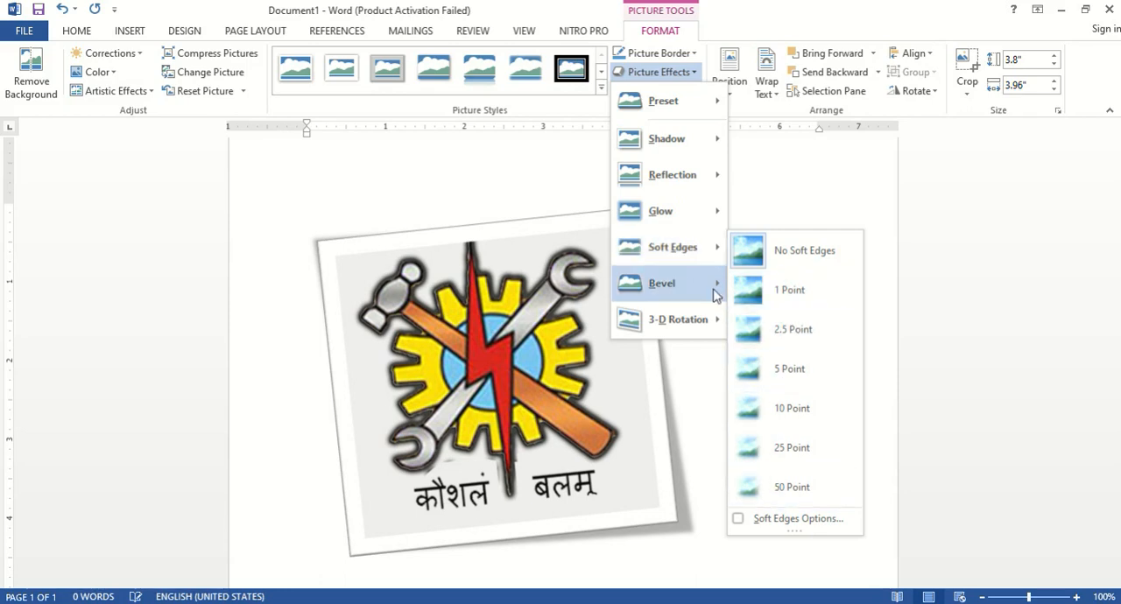
mouse_move(715, 293)
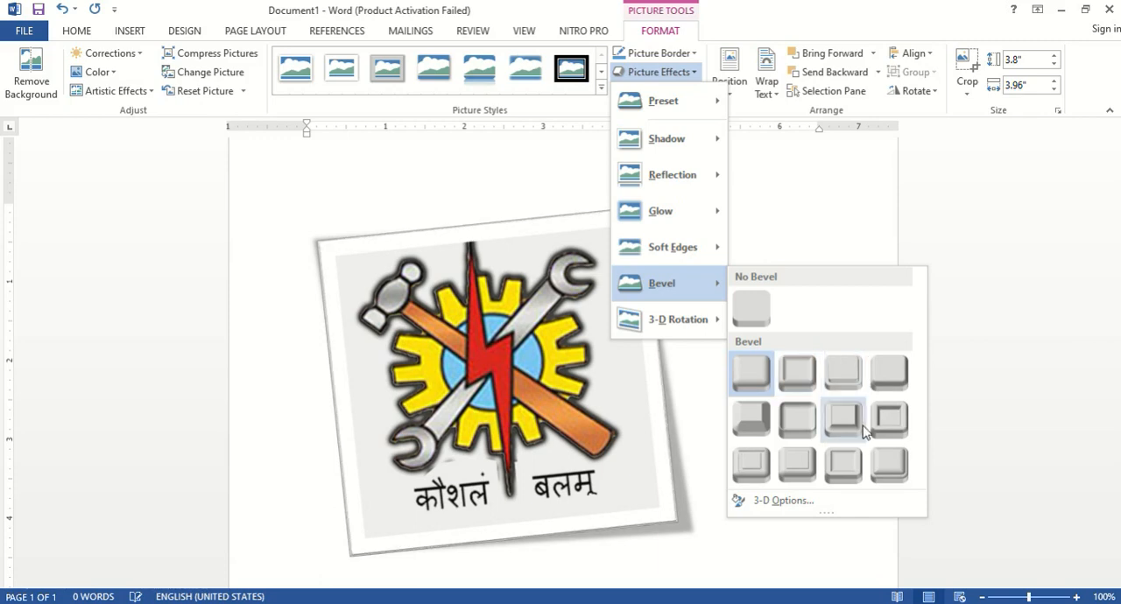
mouse_move(716, 329)
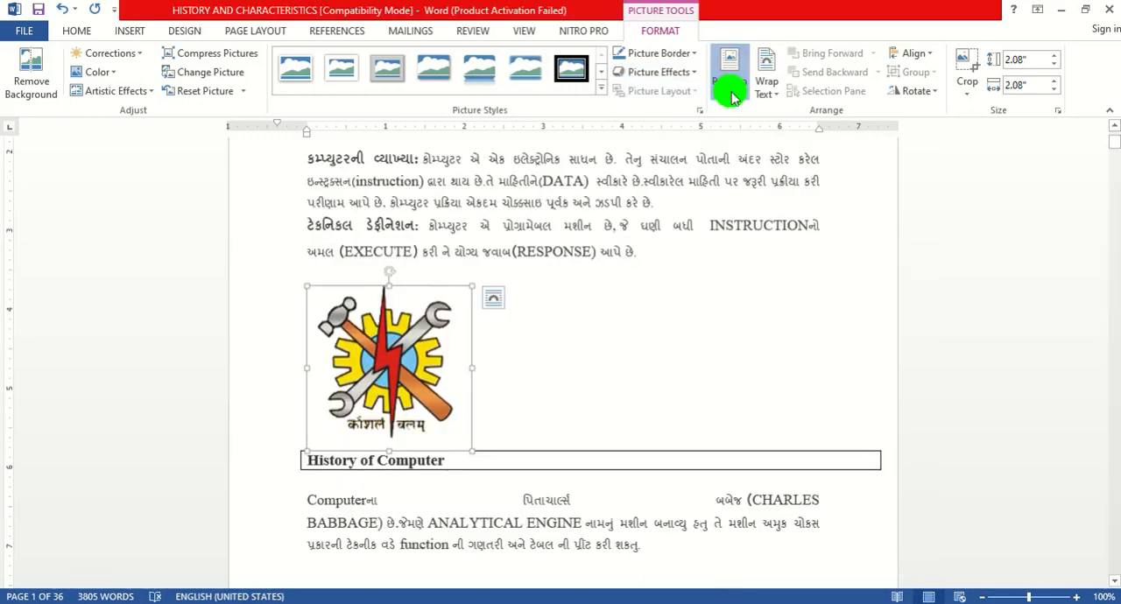
Step: Position the logo in the middle center of the page with square text wrapping, and open its text wrapping options
left_click(732, 95)
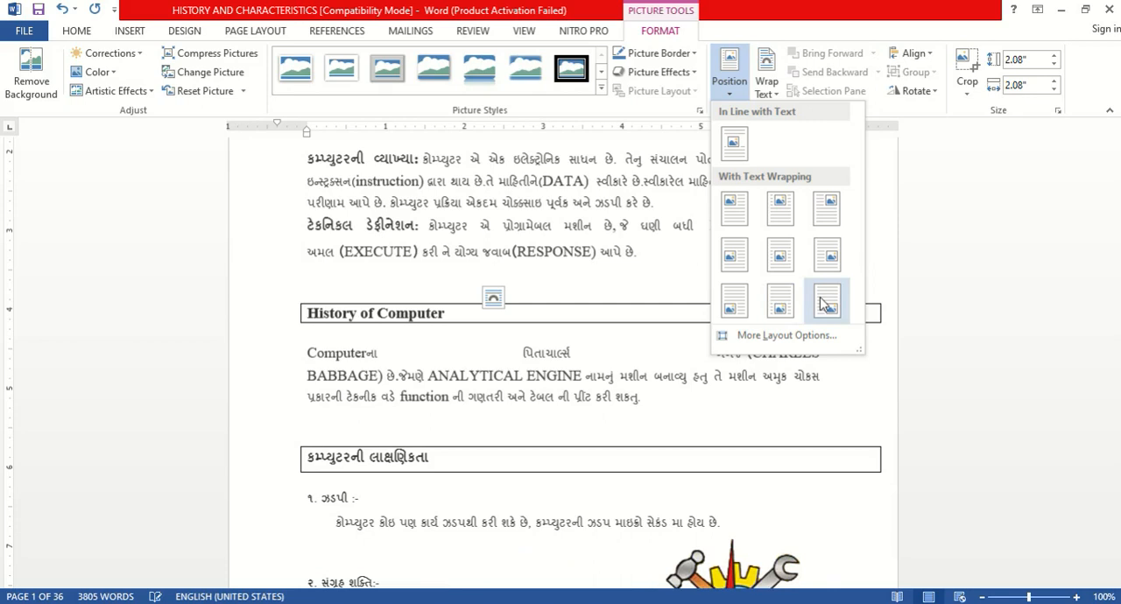
left_click(765, 86)
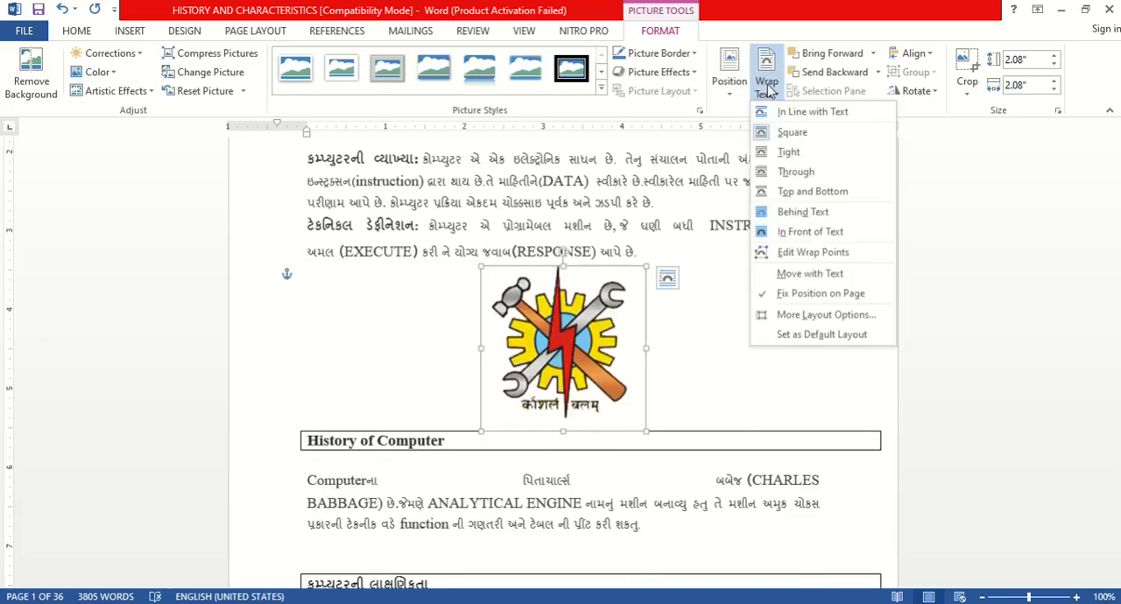